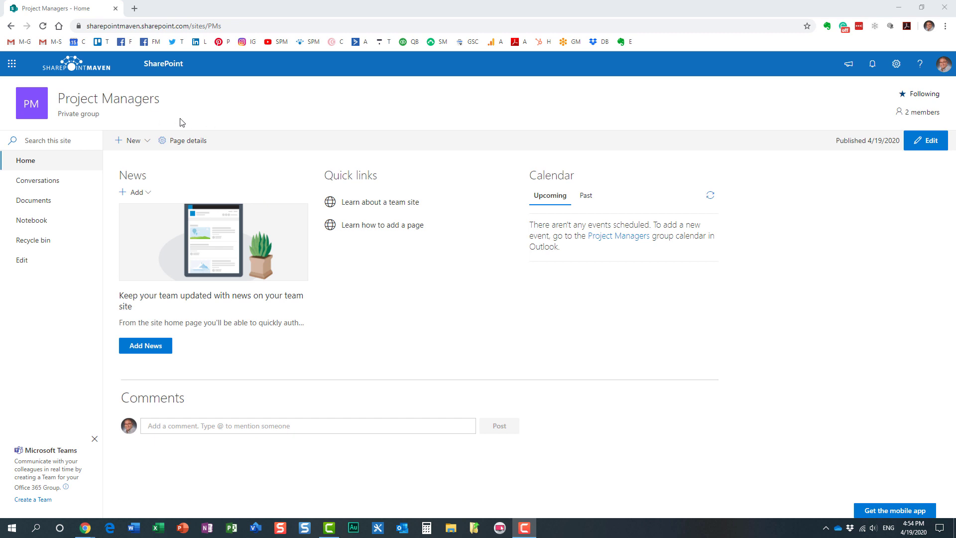
# Open the '2 members' panel to list the people in the Project Managers group.
pyautogui.click(921, 112)
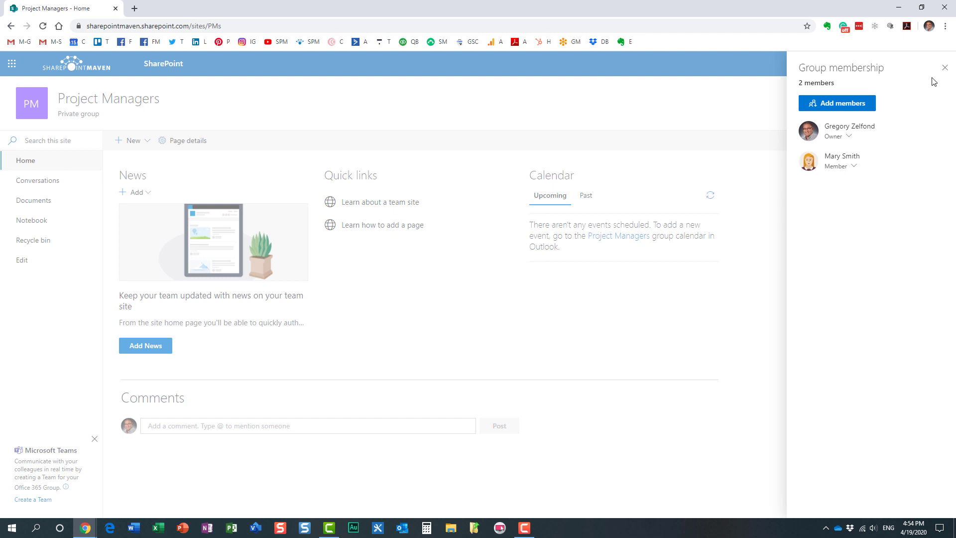
# Close the membership panel showing one owner and one member, and bring up the other Chrome windows.
pyautogui.click(944, 68)
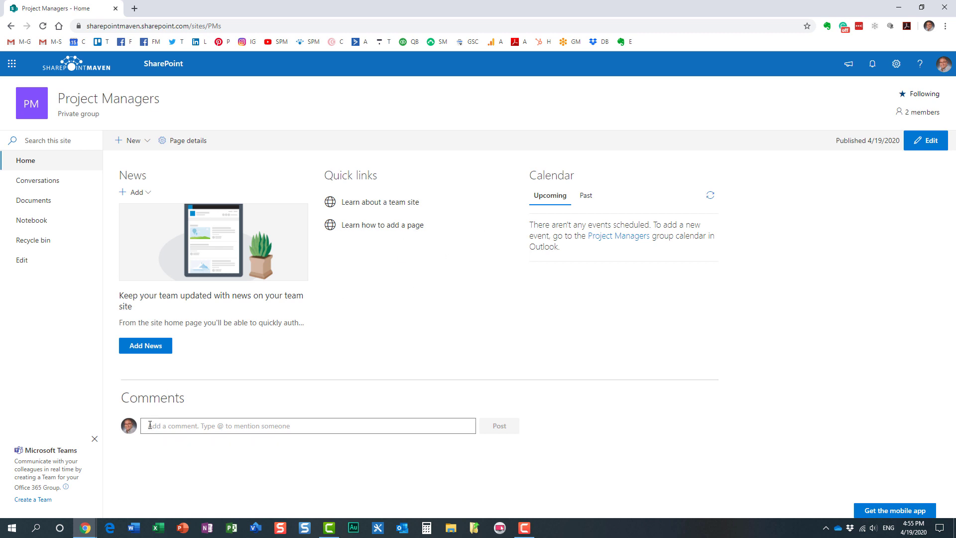
pyautogui.click(85, 528)
# In the member's private window, confirm the signed-in account and delete the Calendar web part.
pyautogui.click(155, 490)
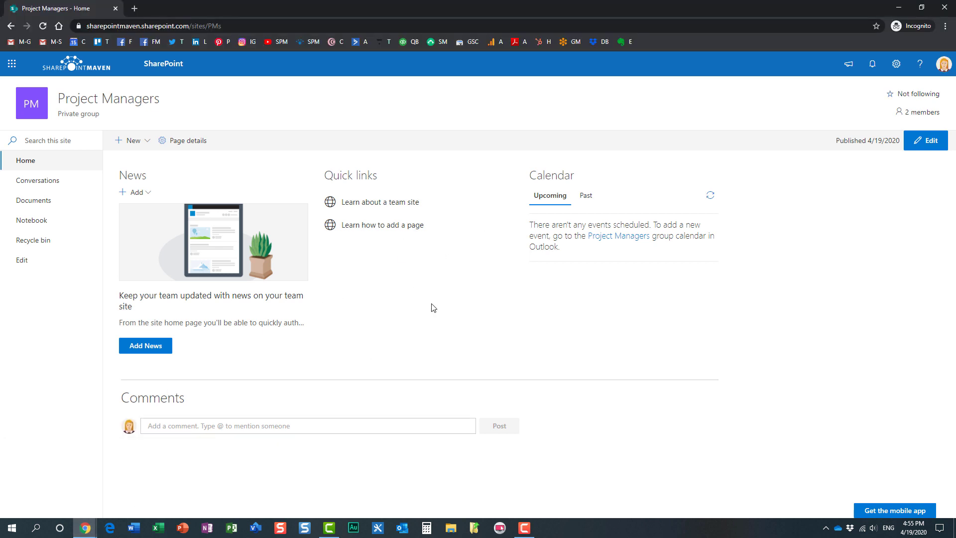
pyautogui.click(945, 68)
pyautogui.click(945, 67)
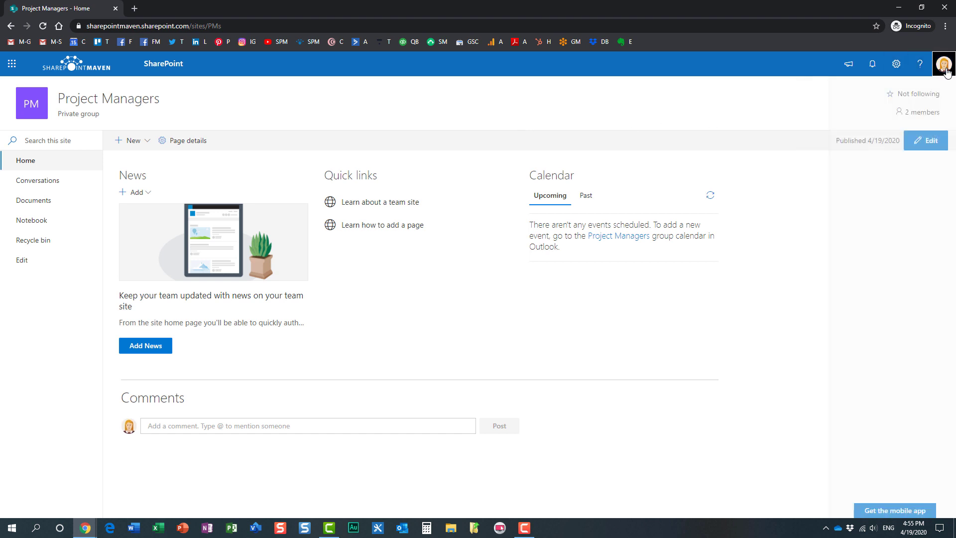
pyautogui.click(924, 141)
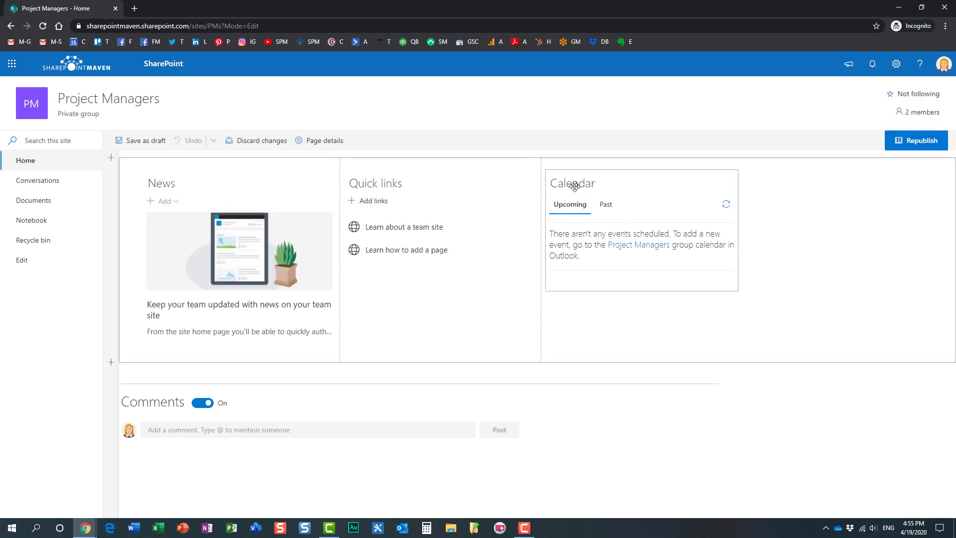
pyautogui.click(573, 185)
pyautogui.click(533, 228)
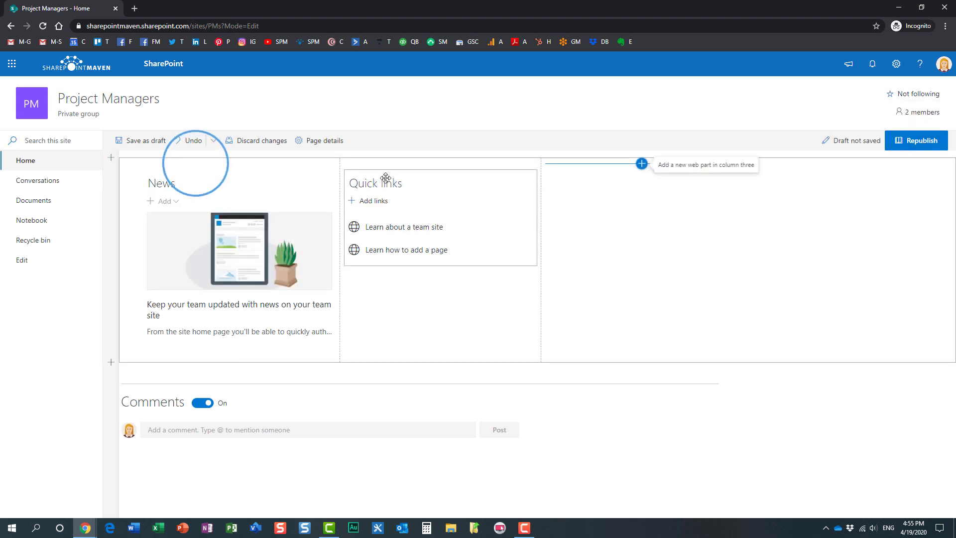
# Move Quick links to the right column, add a Text web part reading 'Mary is here', and republish.
pyautogui.click(354, 204)
pyautogui.moveTo(333, 192); pyautogui.dragTo(657, 189)
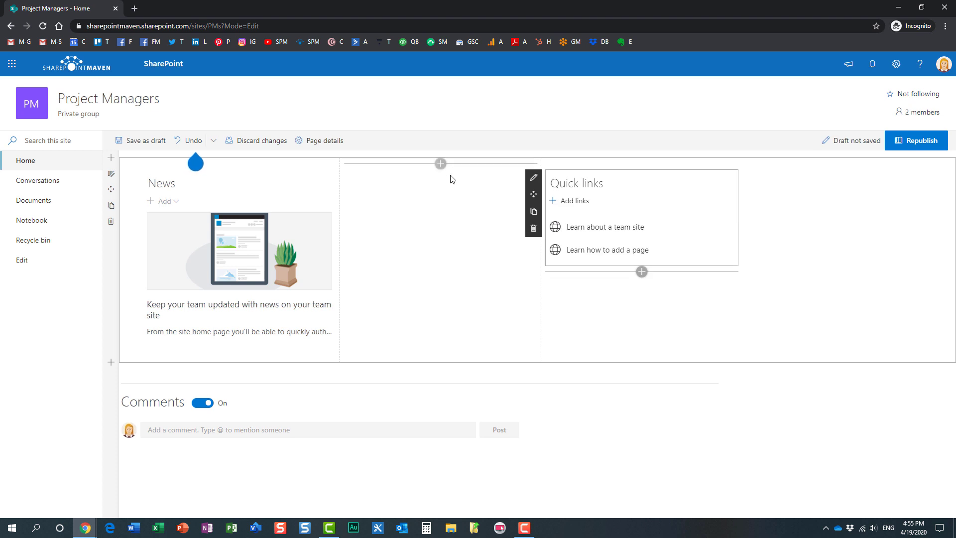
pyautogui.click(440, 164)
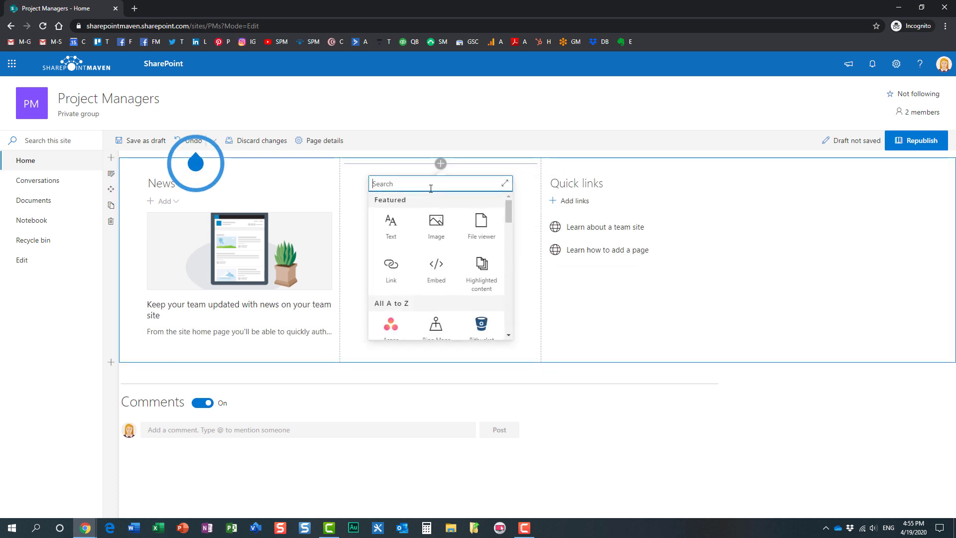
pyautogui.click(392, 226)
pyautogui.write('Mary is here')
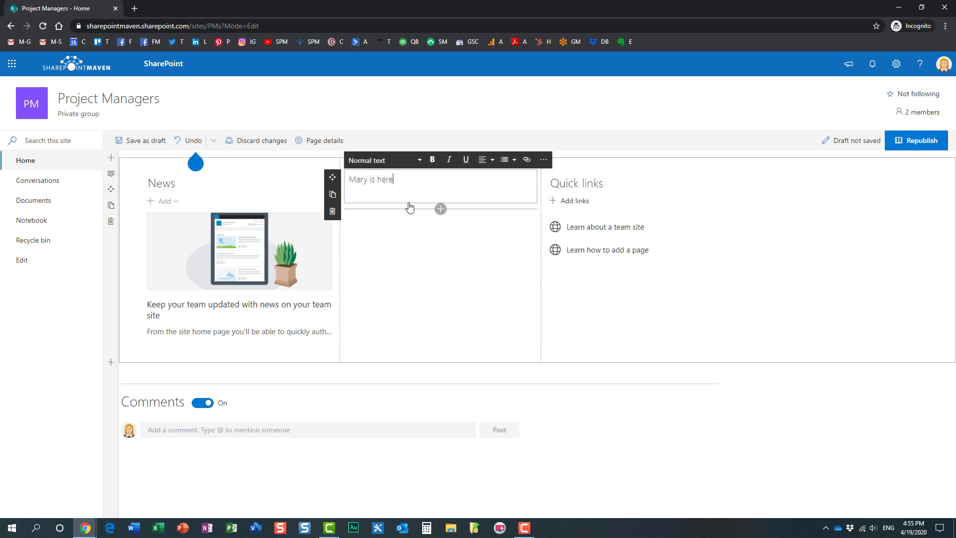
pyautogui.click(922, 141)
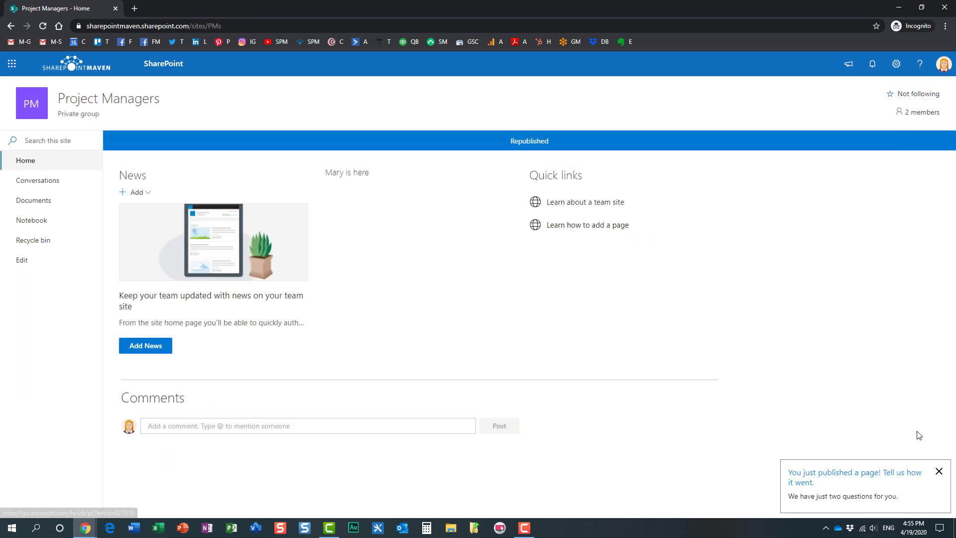
pyautogui.click(939, 472)
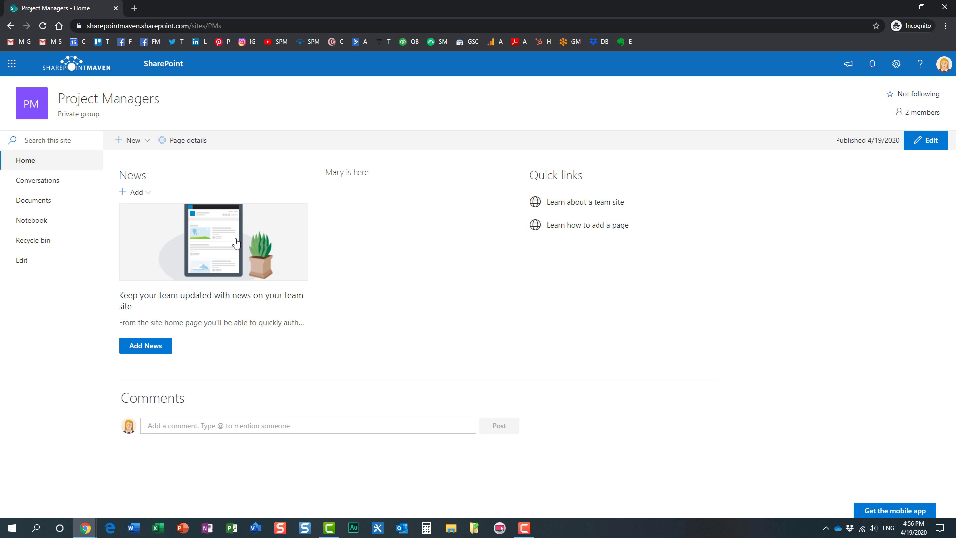
# Switch from the taskbar back to the site owner's regular browser window.
pyautogui.click(87, 528)
pyautogui.click(65, 498)
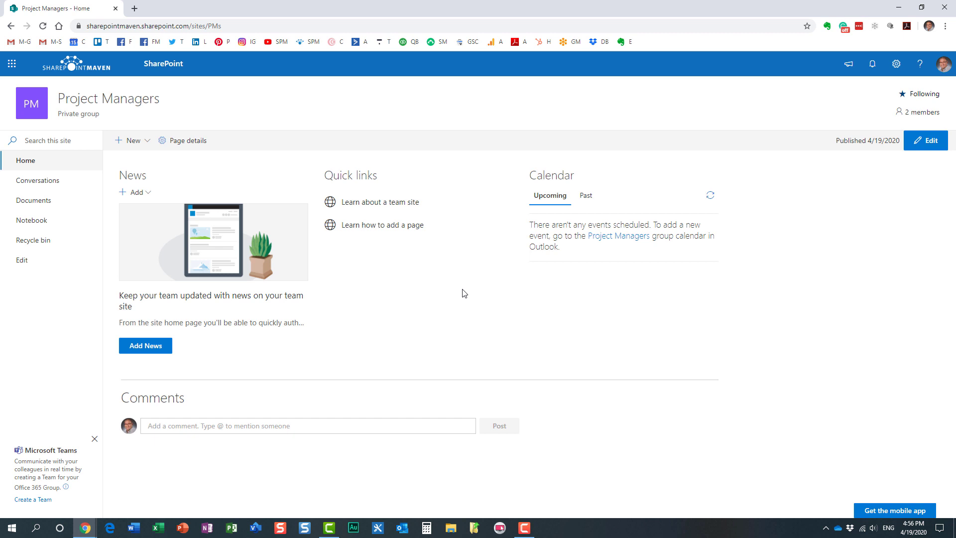
# Glance at the Settings and News Add options, then go to the Project Managers Site contents.
pyautogui.click(895, 64)
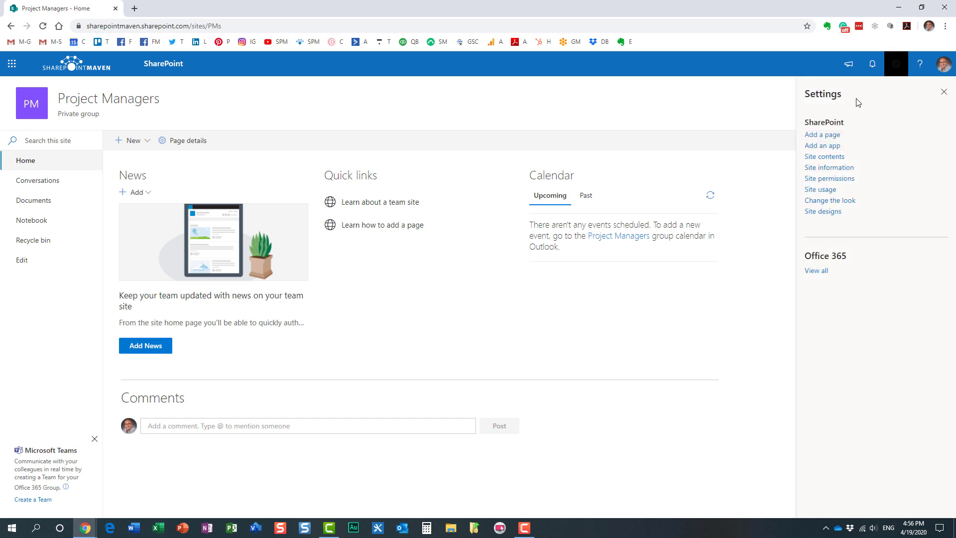
pyautogui.click(944, 94)
pyautogui.click(146, 193)
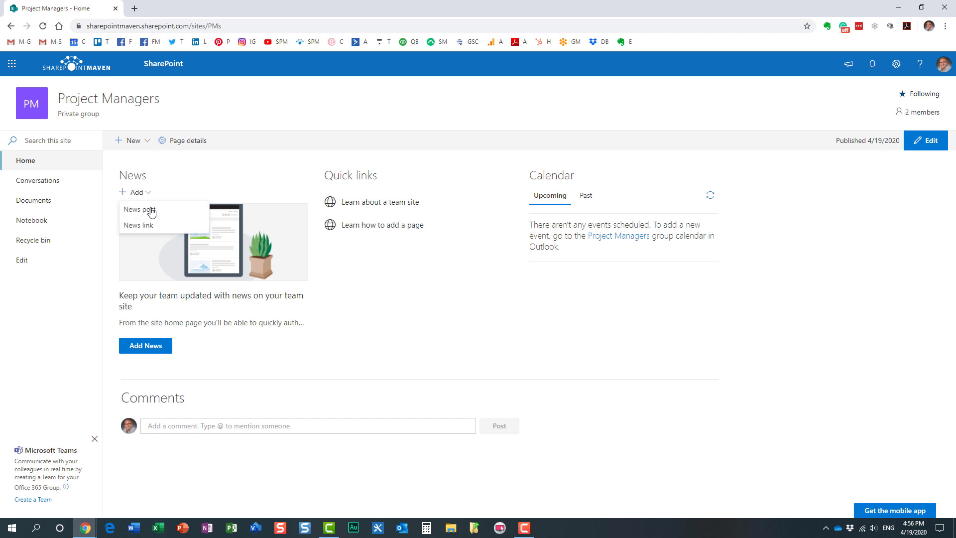
pyautogui.click(274, 179)
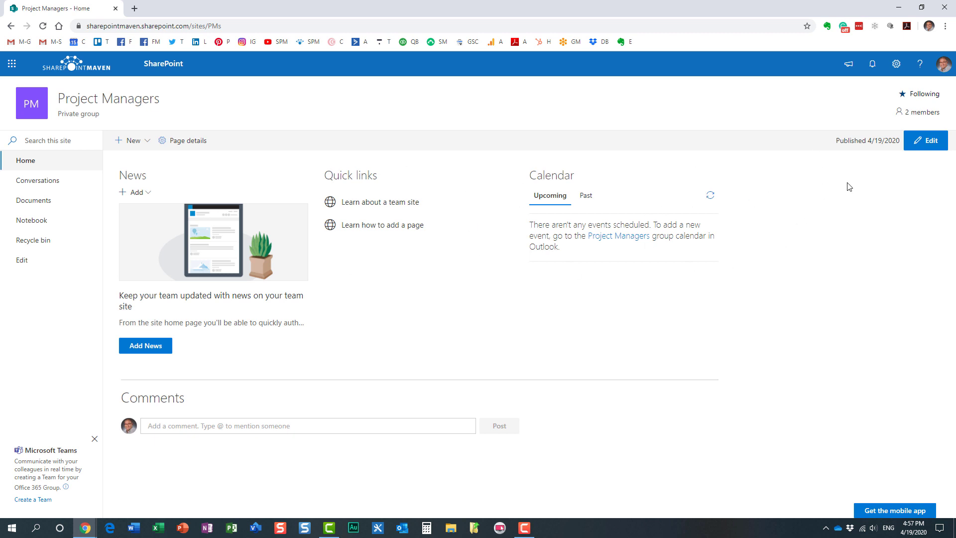
pyautogui.click(895, 64)
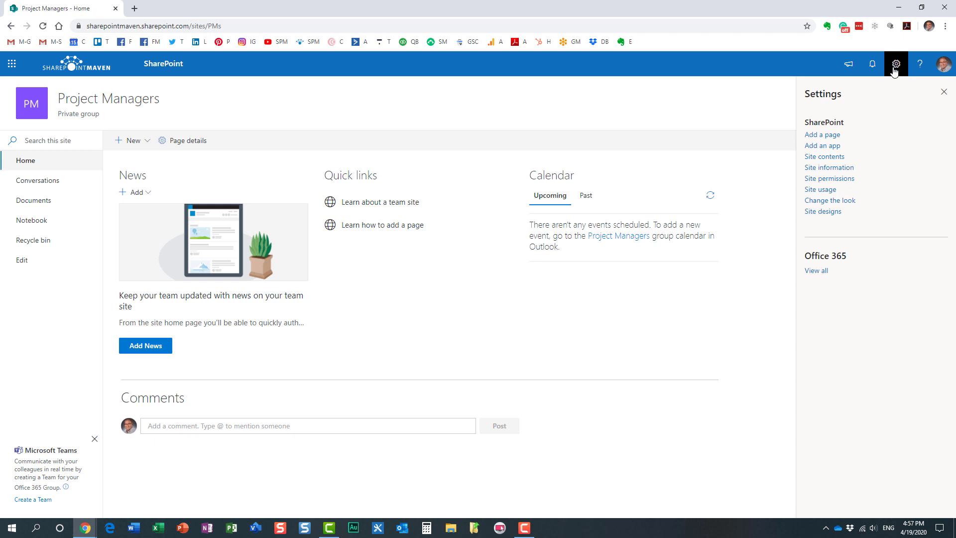
pyautogui.click(838, 157)
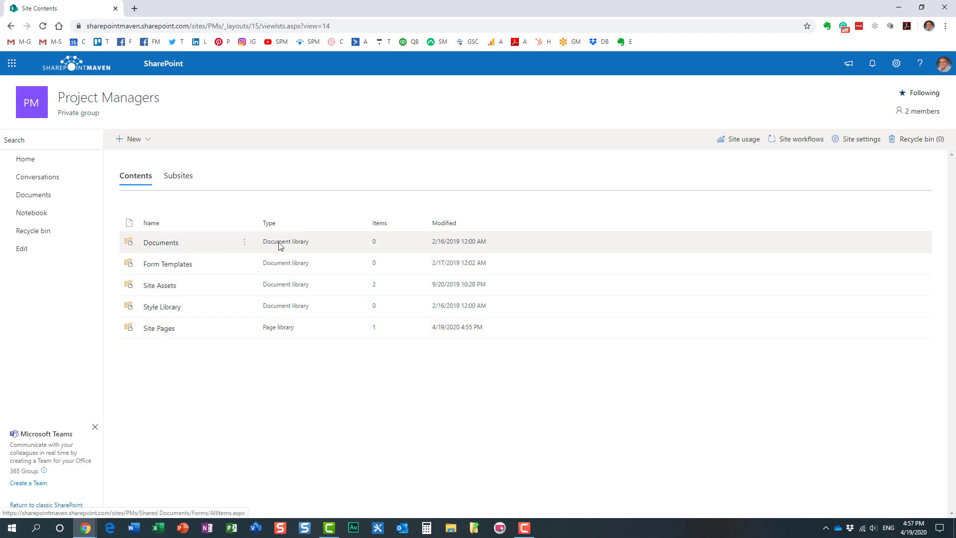
# In the Site Pages library, open Manage access for Home.aspx.
pyautogui.click(160, 333)
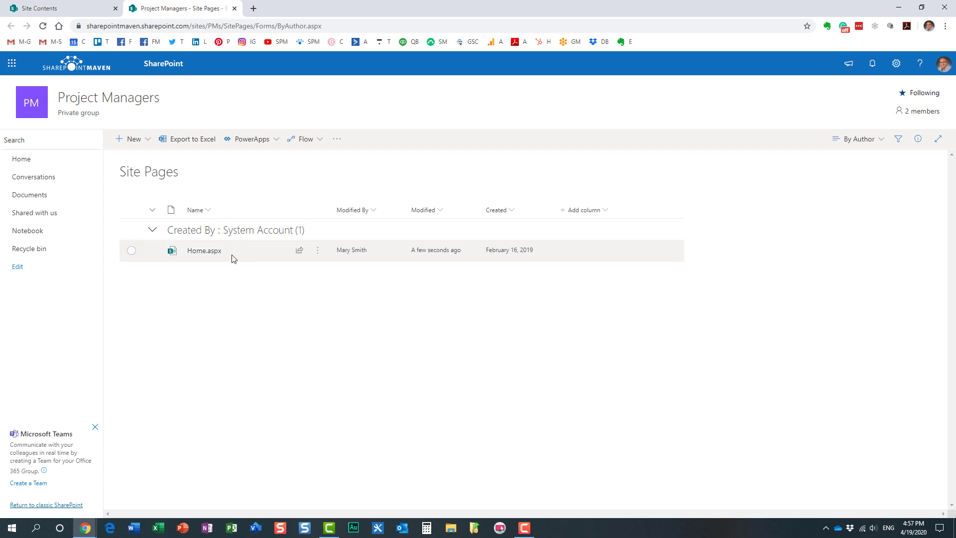
pyautogui.moveTo(235, 258)
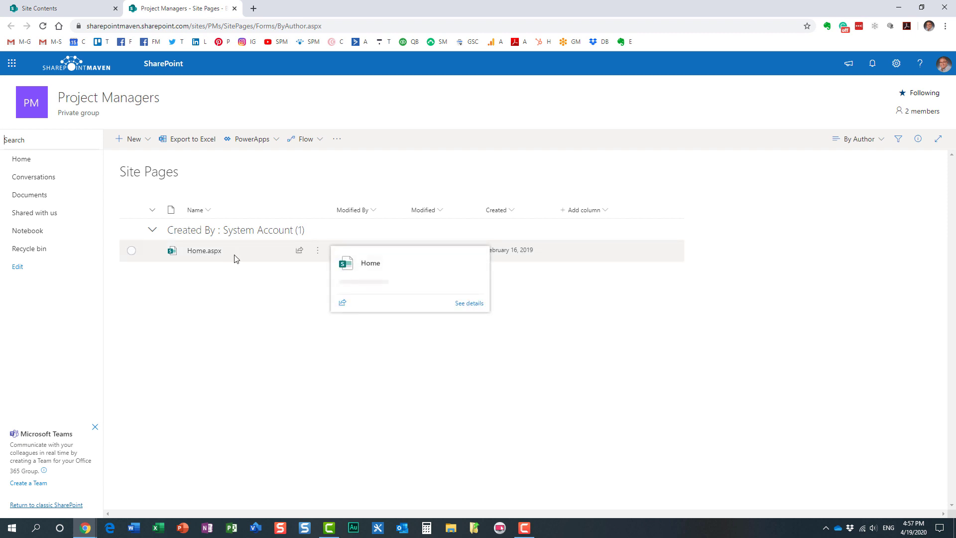
pyautogui.rightClick(199, 255)
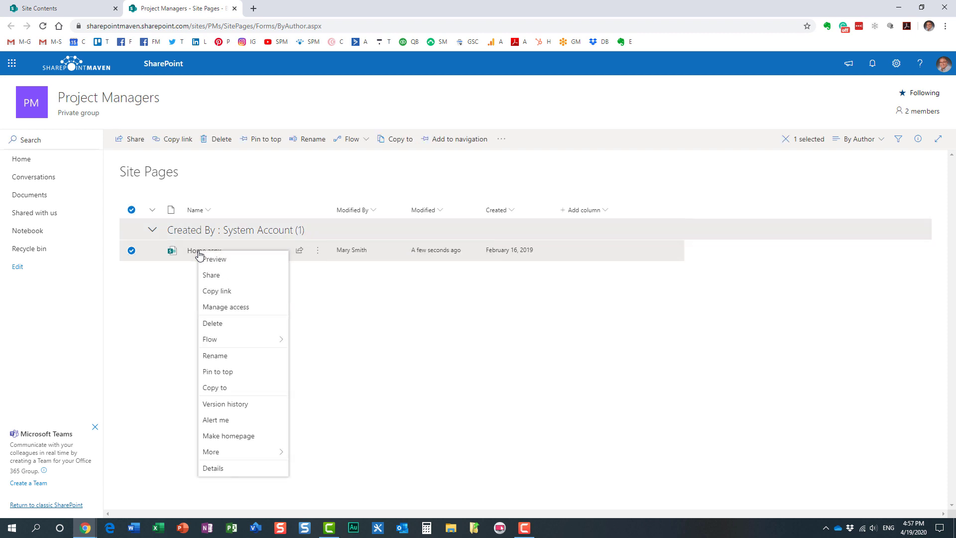
pyautogui.click(243, 308)
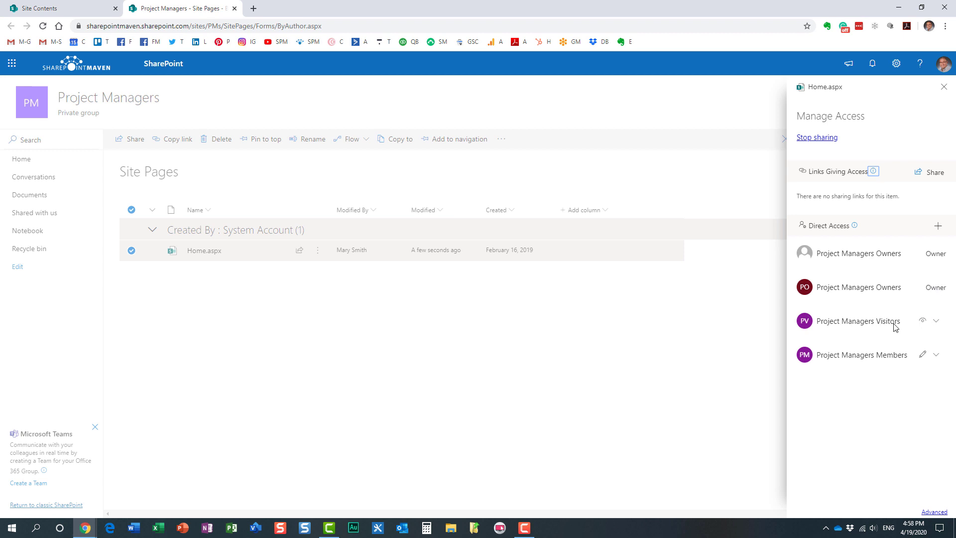
# Set Project Managers Members to Can view on Home.aspx and close Manage Access.
pyautogui.click(936, 323)
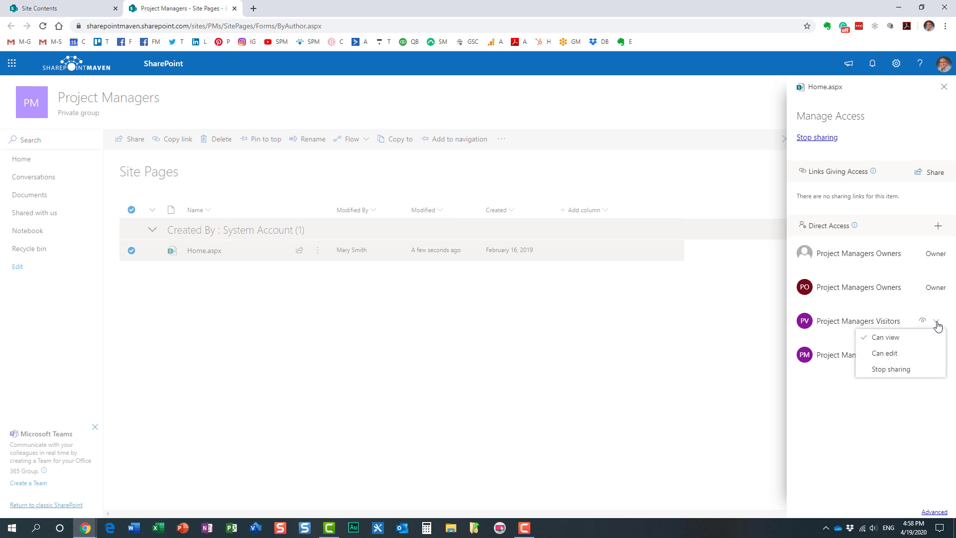
pyautogui.click(843, 393)
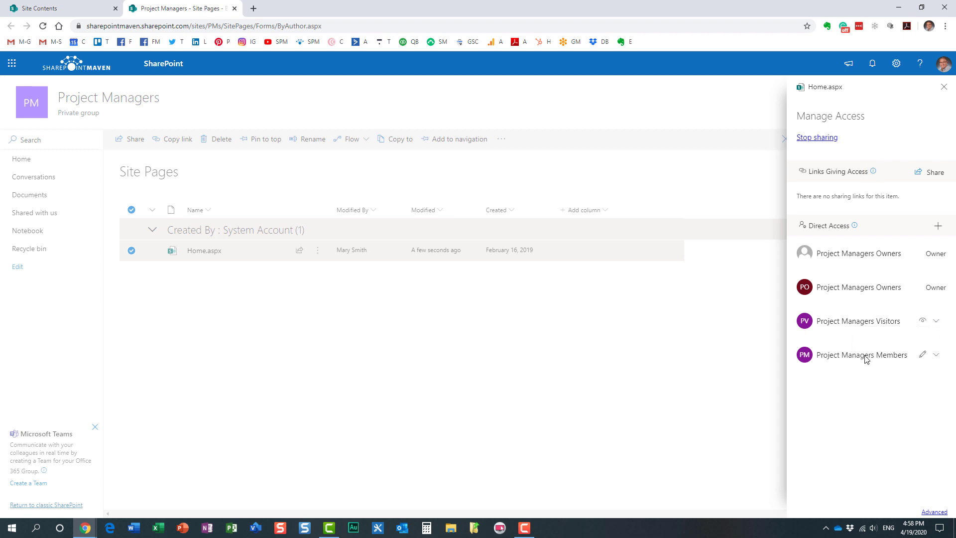
pyautogui.click(936, 355)
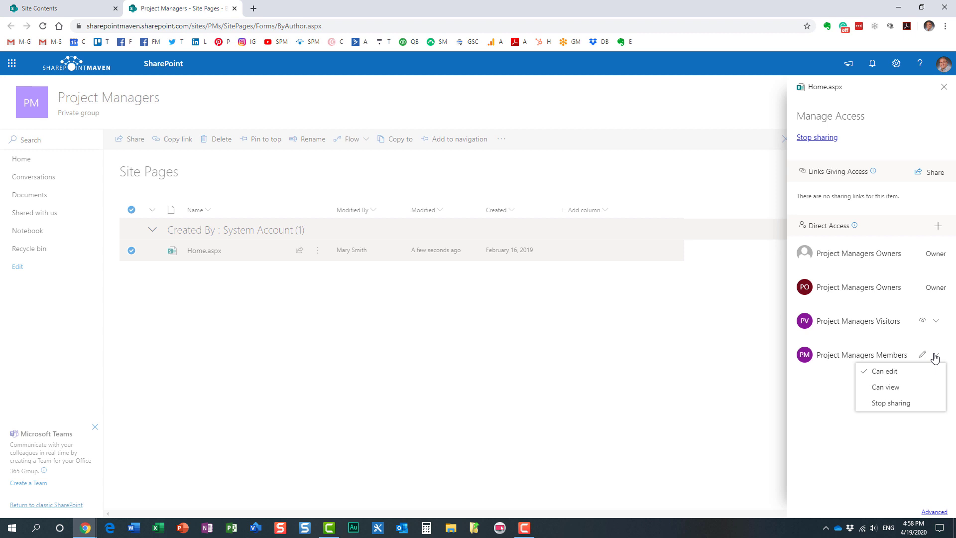
pyautogui.click(905, 392)
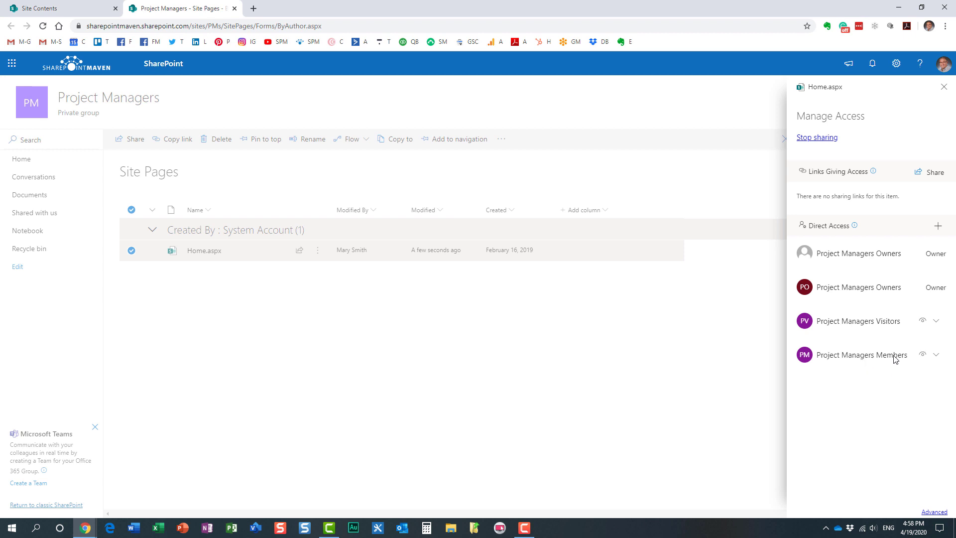
pyautogui.click(935, 356)
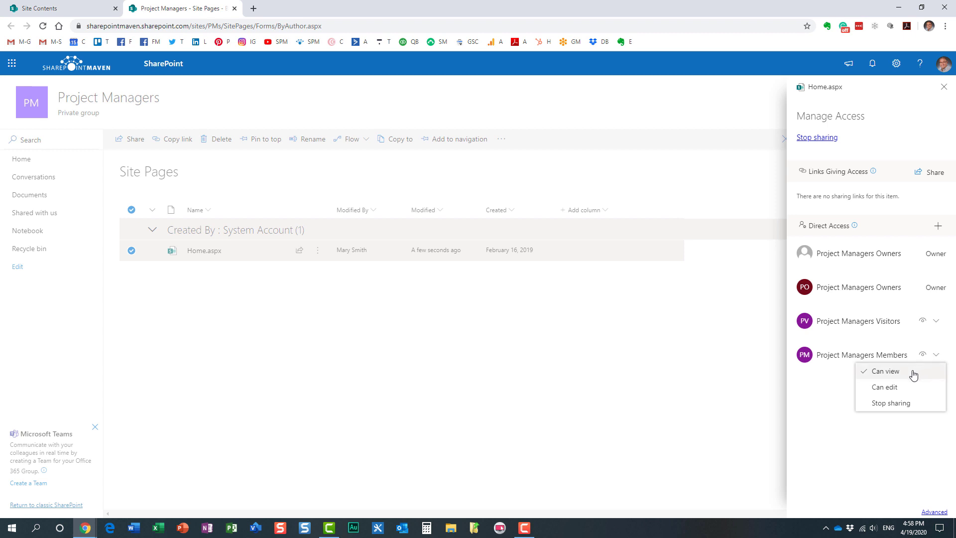
pyautogui.click(822, 388)
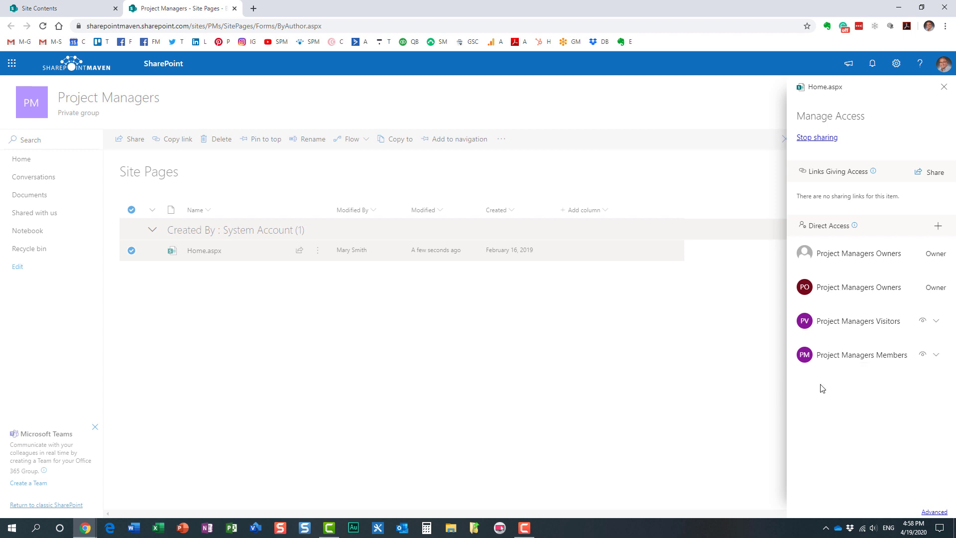
pyautogui.click(944, 87)
pyautogui.click(24, 160)
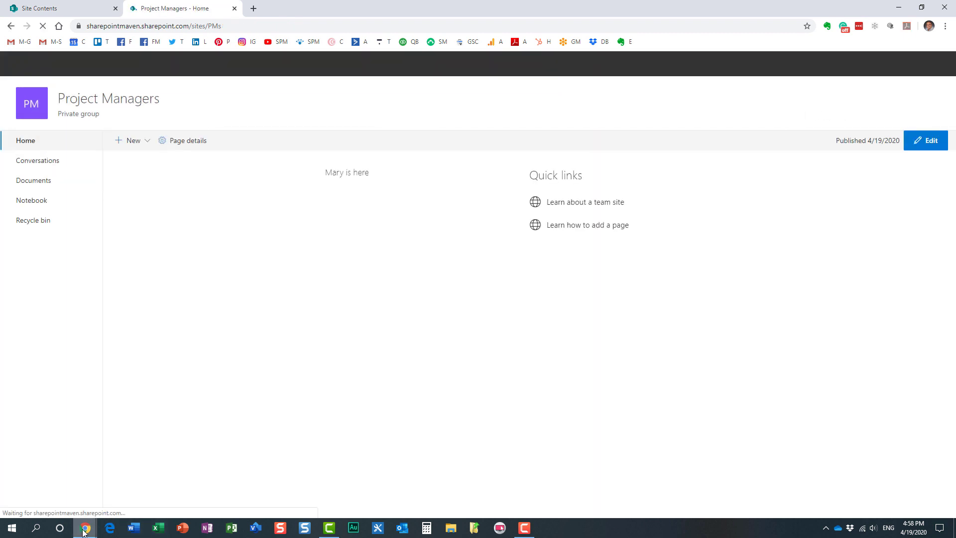
# Reload the Home page in the member's private window so the new permissions apply.
pyautogui.moveTo(83, 531)
pyautogui.click(148, 498)
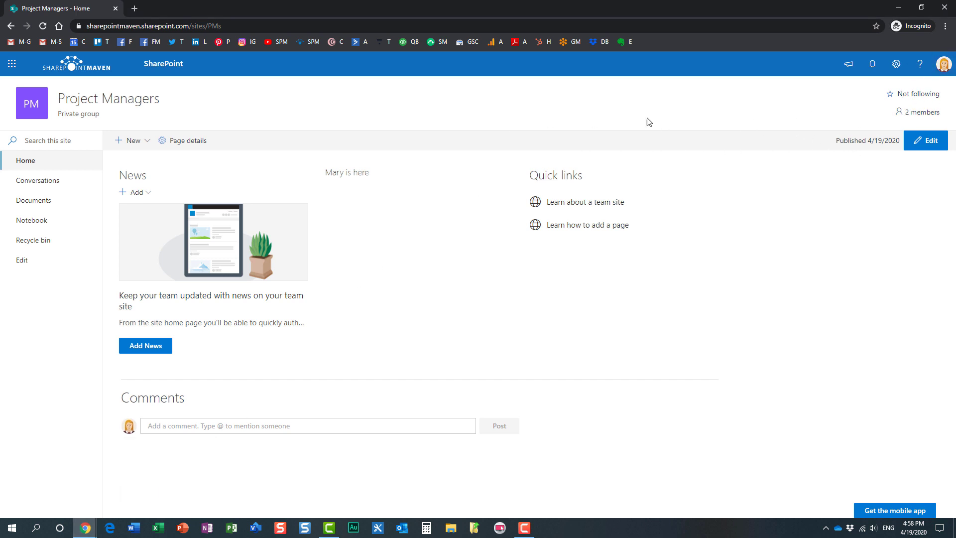
pyautogui.rightClick(383, 111)
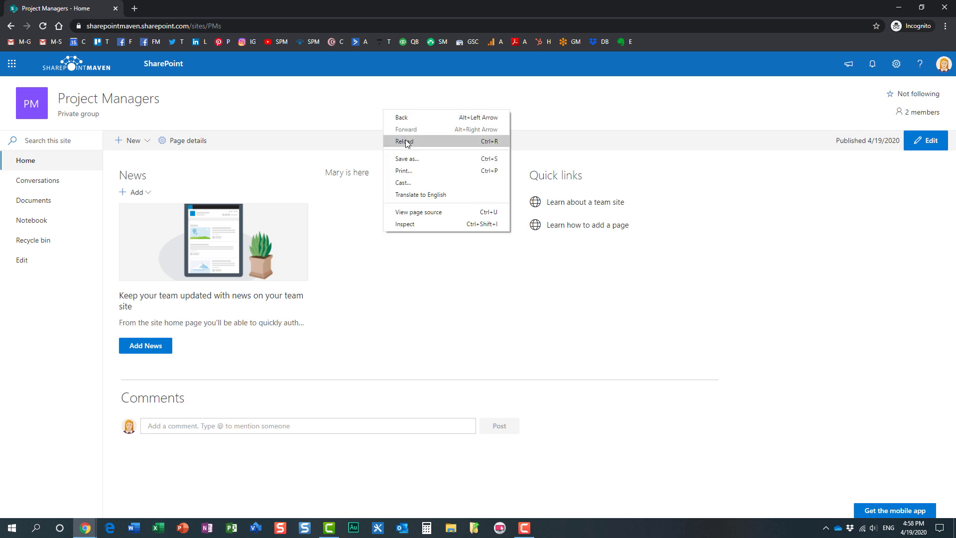
pyautogui.click(404, 141)
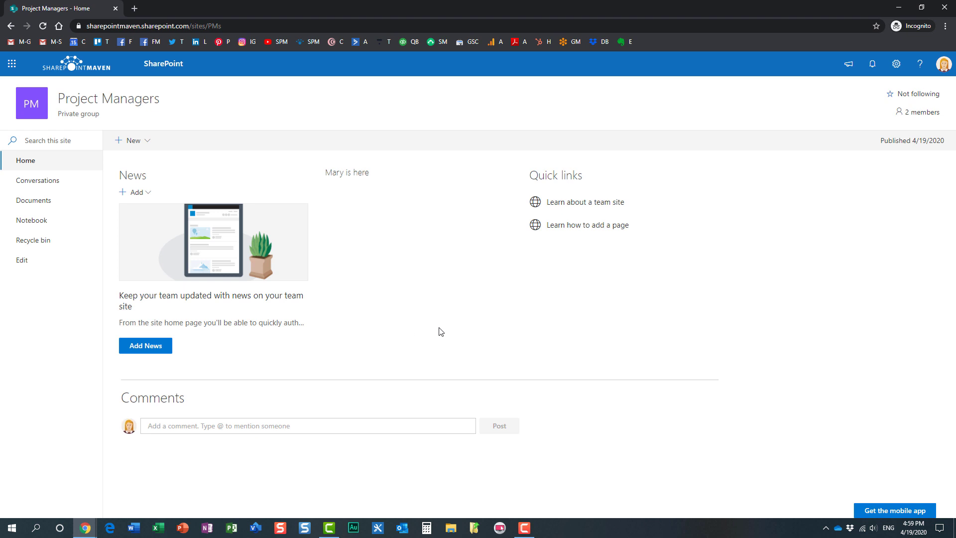
# As the member, check Documents, Home, News Add and the settings menu, then return to the owner's window.
pyautogui.click(39, 200)
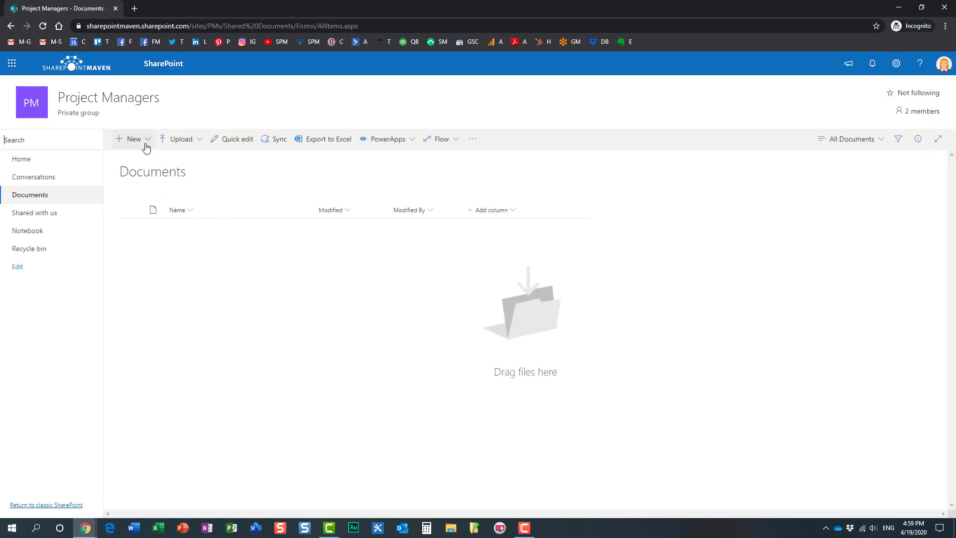
pyautogui.click(25, 160)
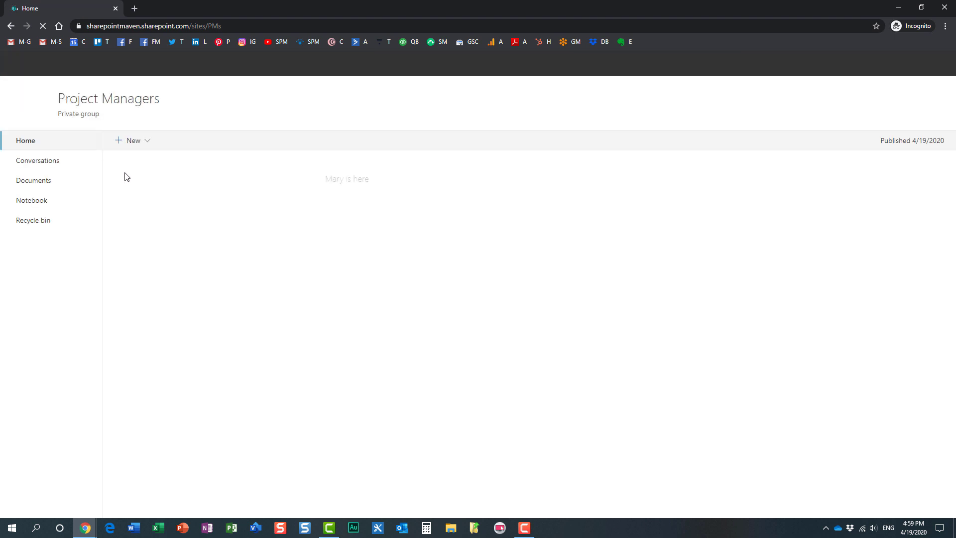
pyautogui.click(147, 193)
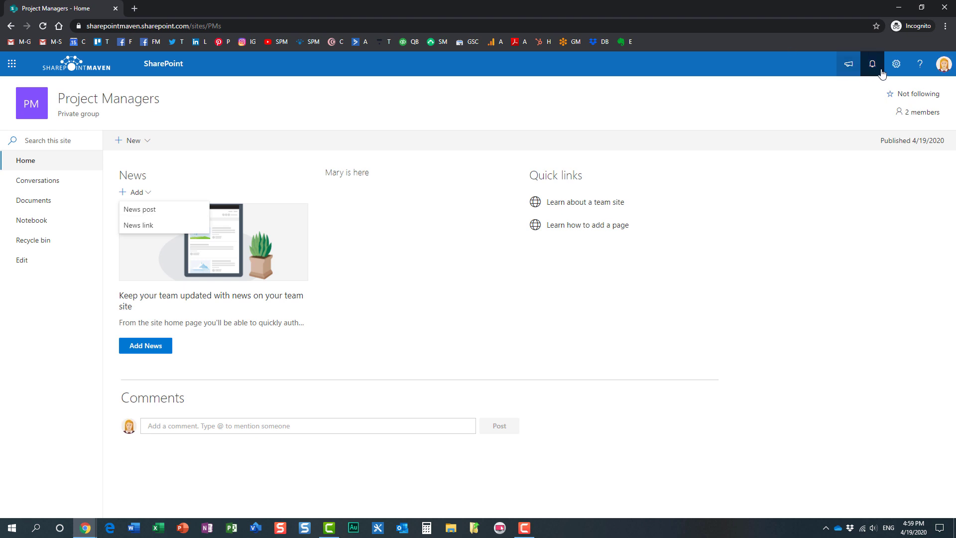
pyautogui.click(896, 64)
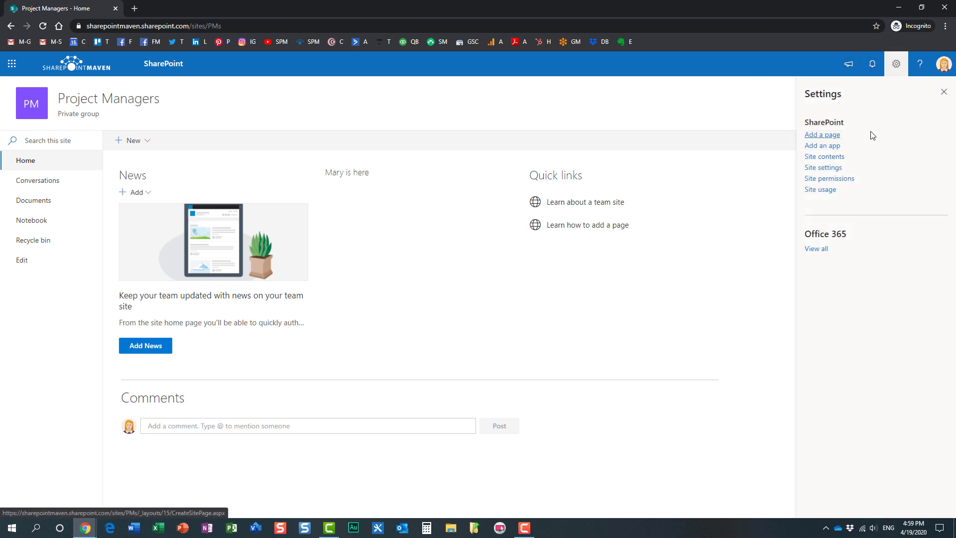
pyautogui.click(944, 93)
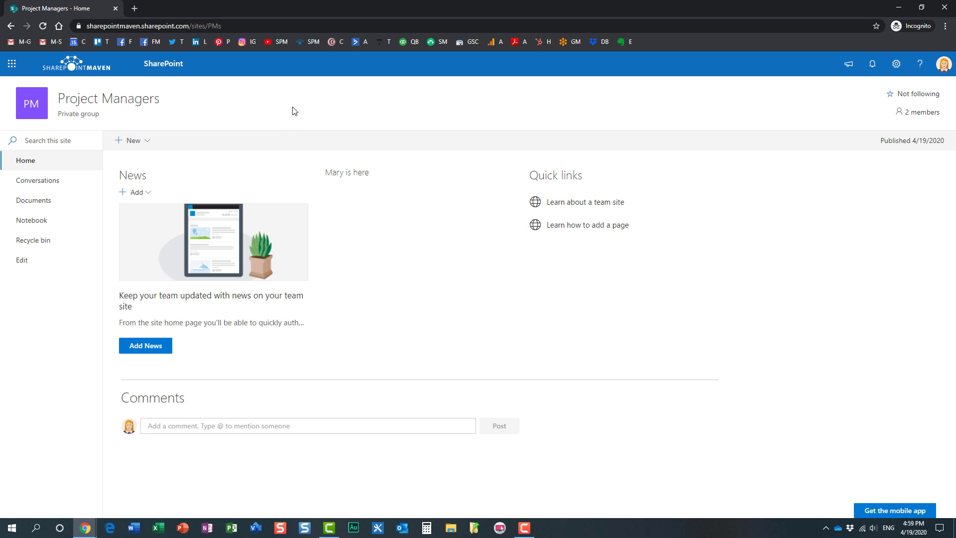
pyautogui.click(85, 528)
pyautogui.click(58, 503)
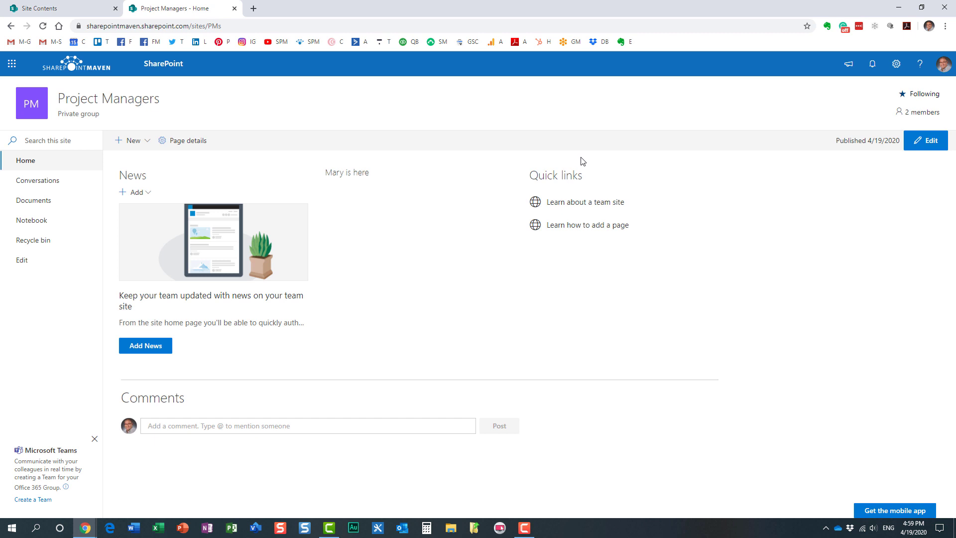
# Go to Site contents and open the Site Pages library in a new tab.
pyautogui.click(896, 65)
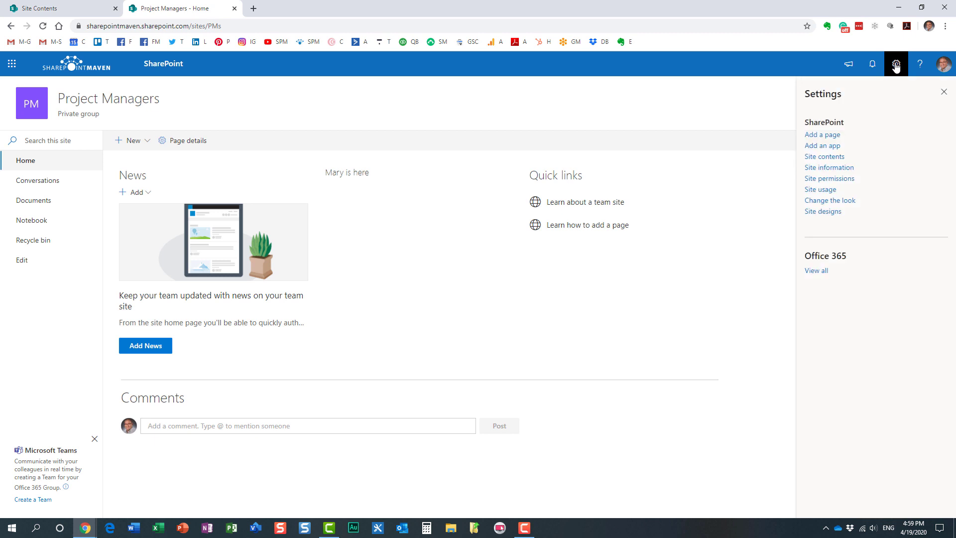
pyautogui.click(835, 158)
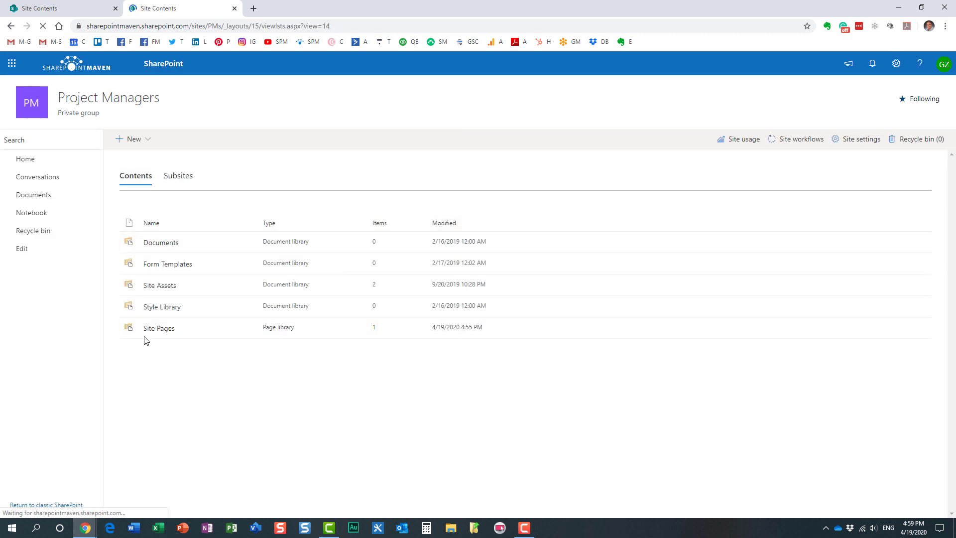
pyautogui.click(160, 329)
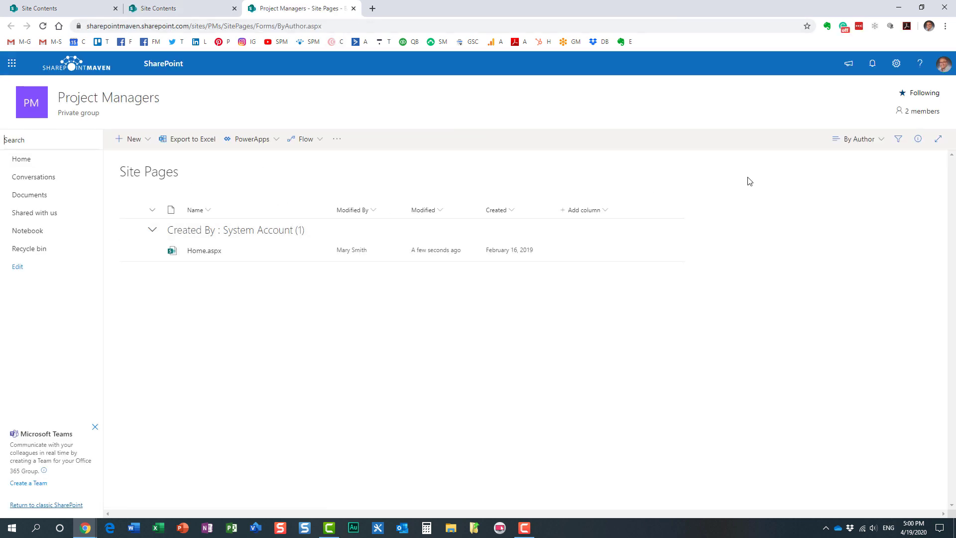
# Open the Site Pages library settings and its permissions page, inherited from Project Managers.
pyautogui.click(895, 66)
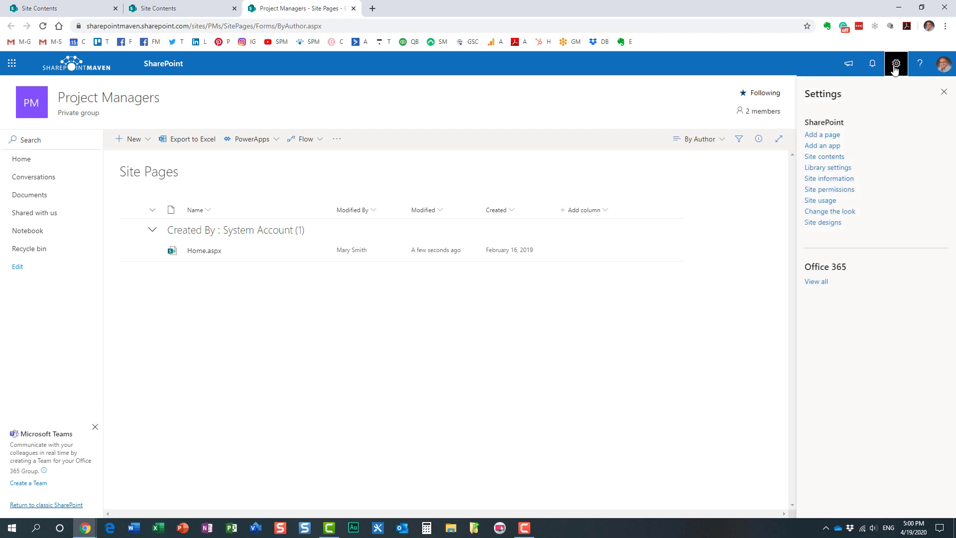
pyautogui.click(837, 169)
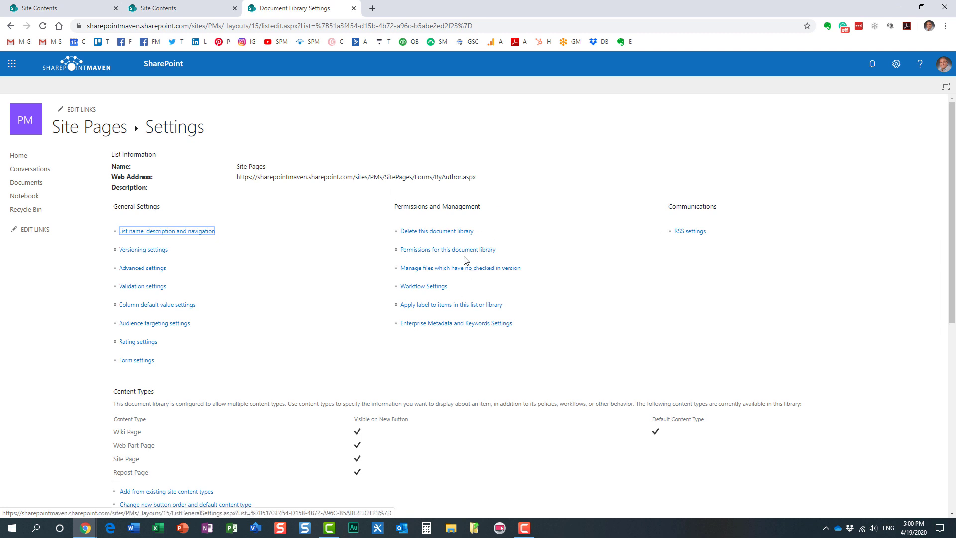
pyautogui.click(445, 253)
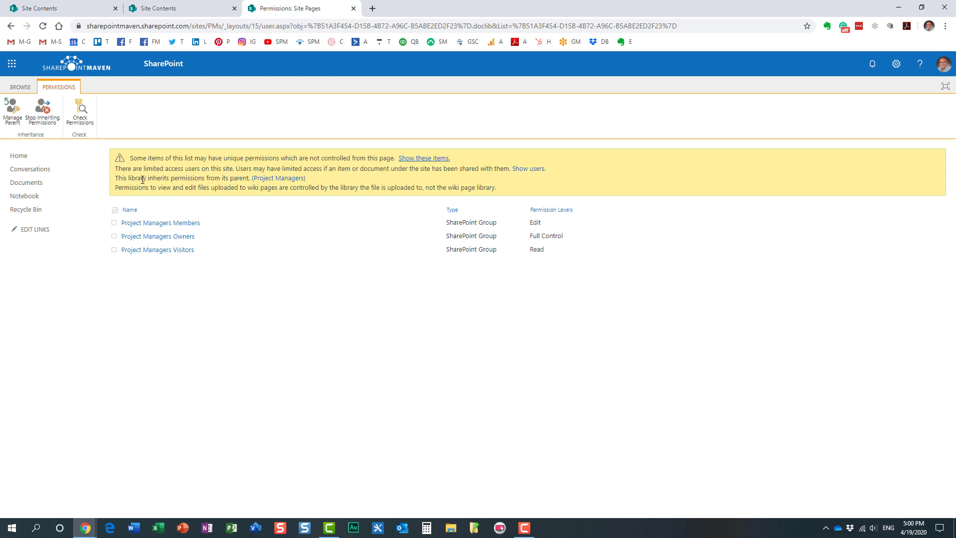
# Break permission inheritance on the Site Pages library and confirm unique permissions.
pyautogui.moveTo(129, 178); pyautogui.dragTo(247, 178)
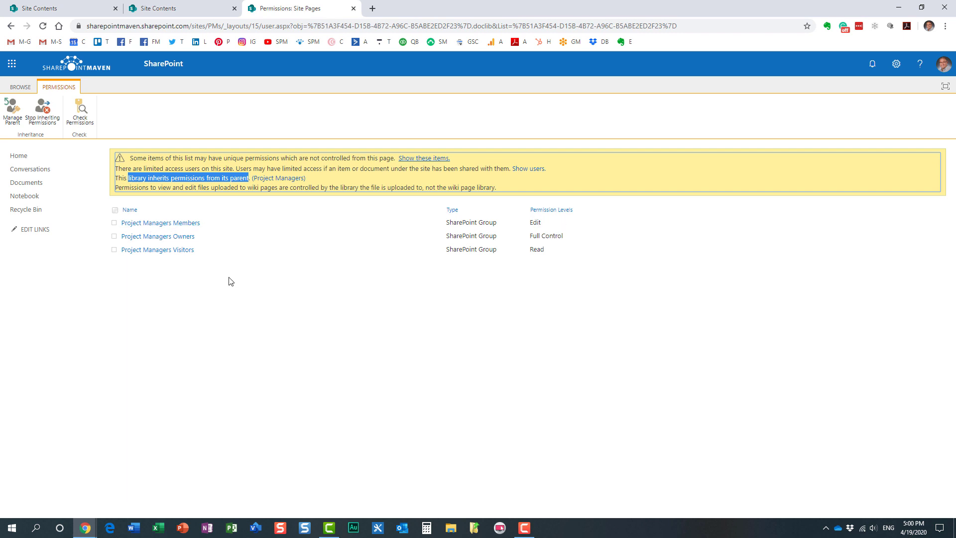
pyautogui.click(281, 306)
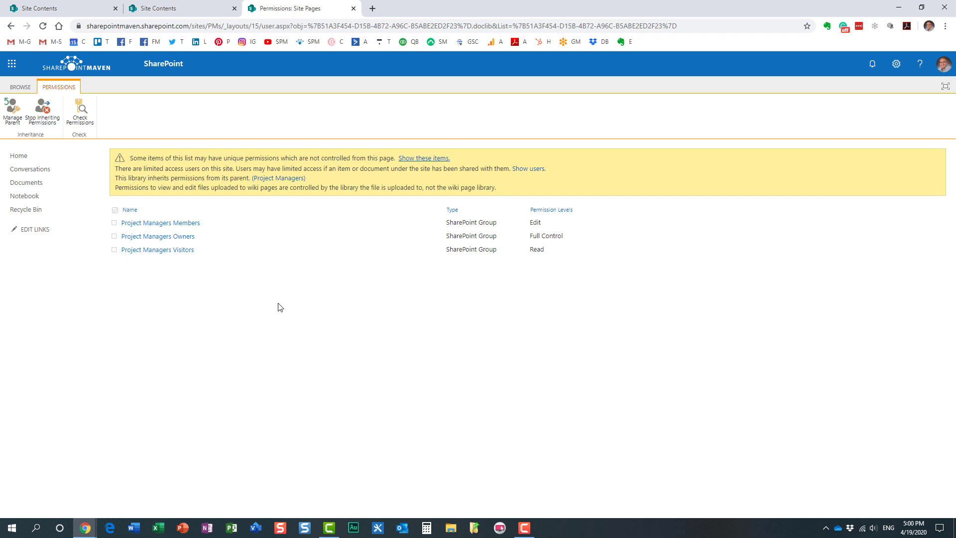
pyautogui.click(48, 123)
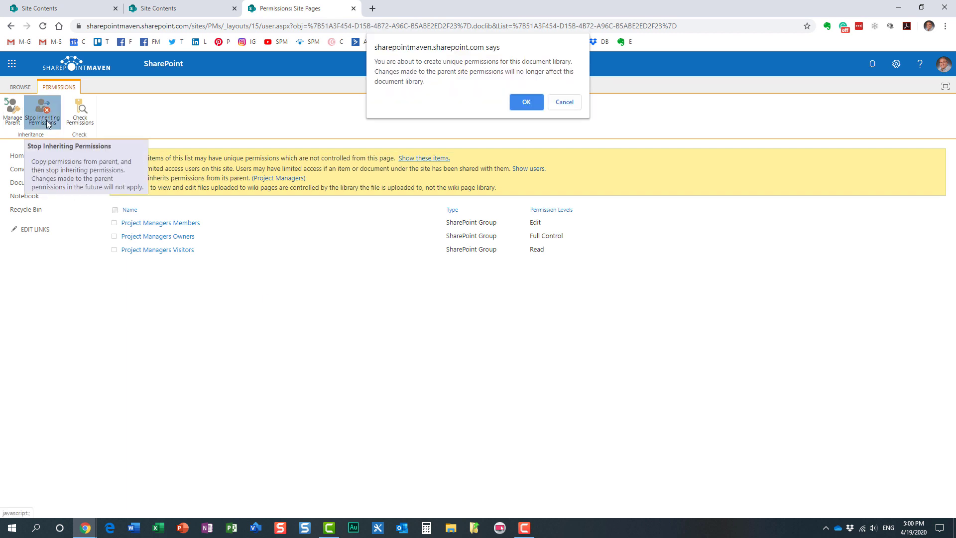
pyautogui.click(524, 103)
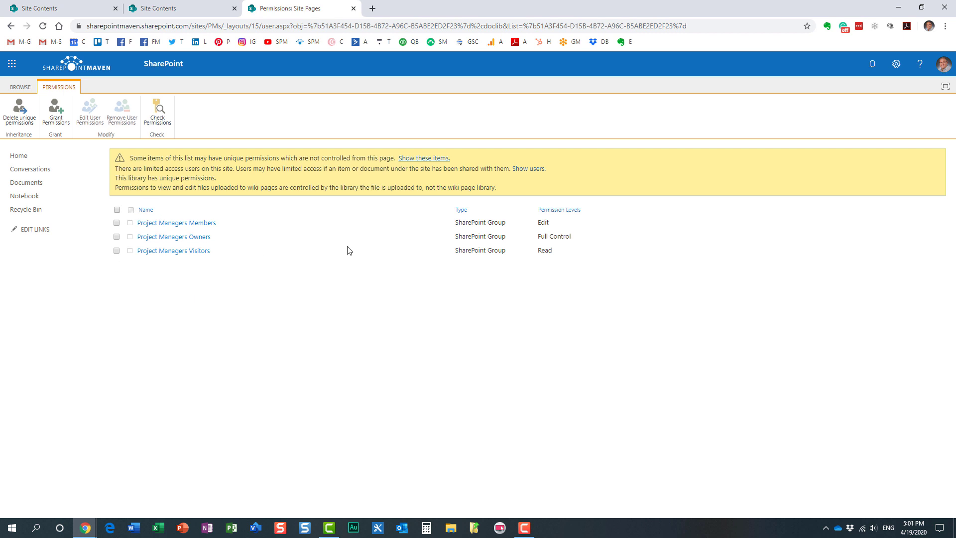
# Change Project Managers Members from Edit to Read on the Site Pages library.
pyautogui.click(117, 223)
pyautogui.click(86, 115)
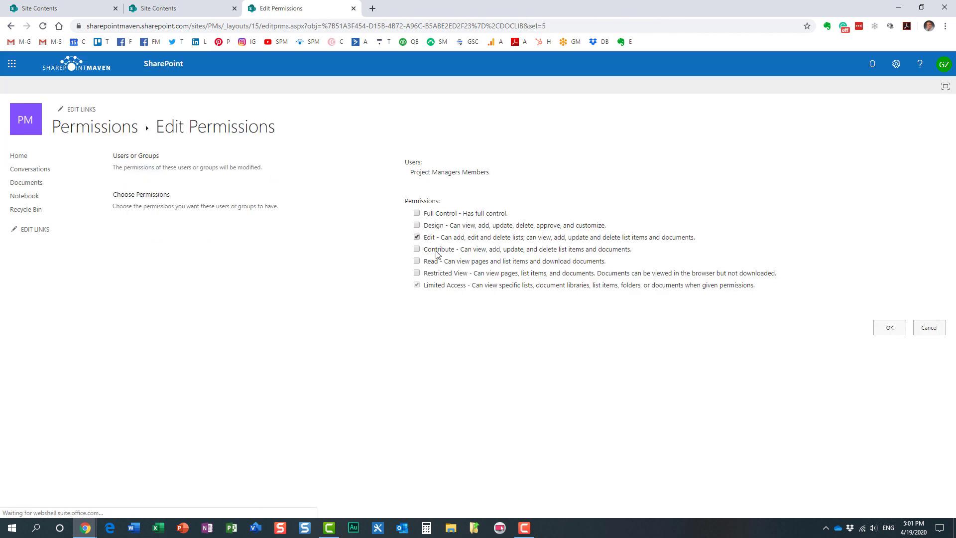
pyautogui.click(417, 260)
pyautogui.click(416, 237)
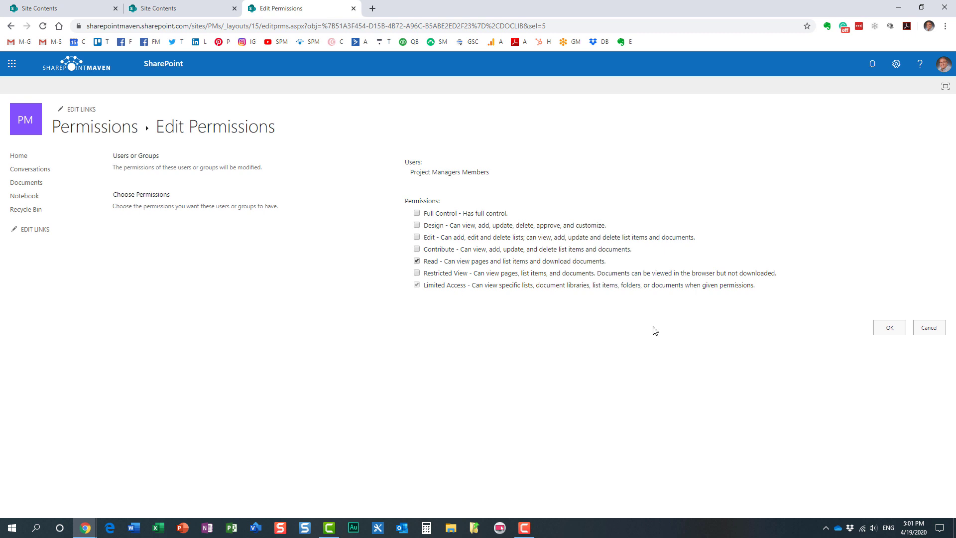
pyautogui.click(877, 330)
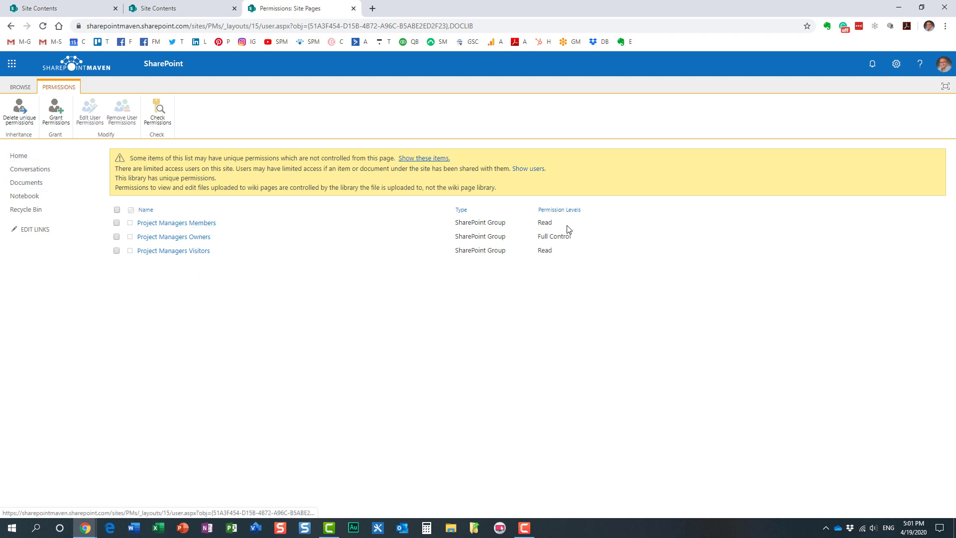
pyautogui.click(23, 157)
# Reload the site home page in the member's private browser window.
pyautogui.moveTo(85, 528)
pyautogui.click(161, 498)
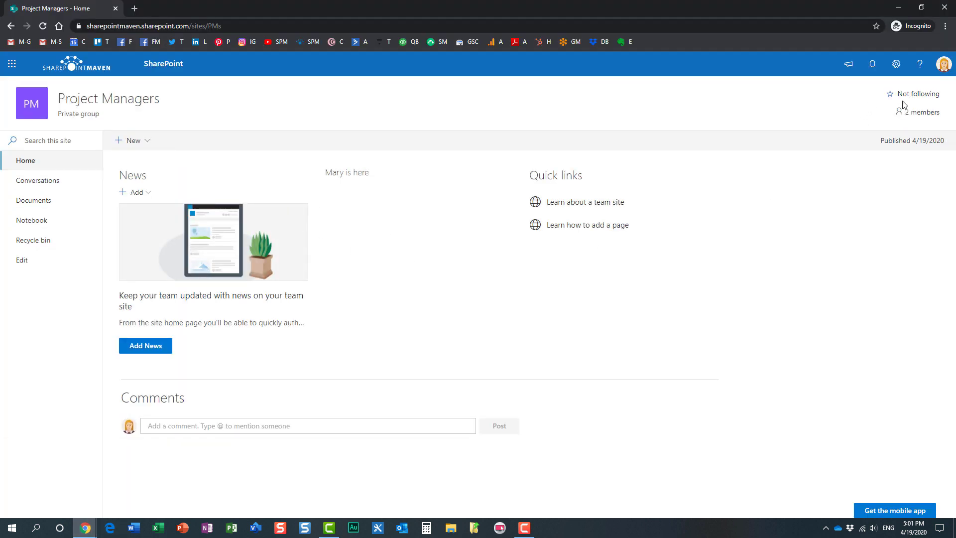
pyautogui.click(43, 26)
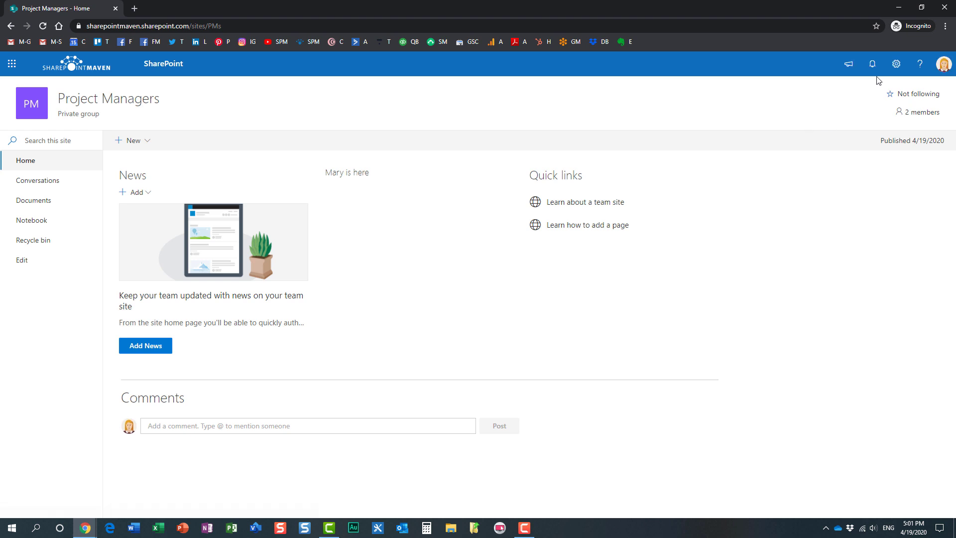
# As the member, try adding a blank page titled 'Test' and dismiss the permissions error.
pyautogui.click(896, 64)
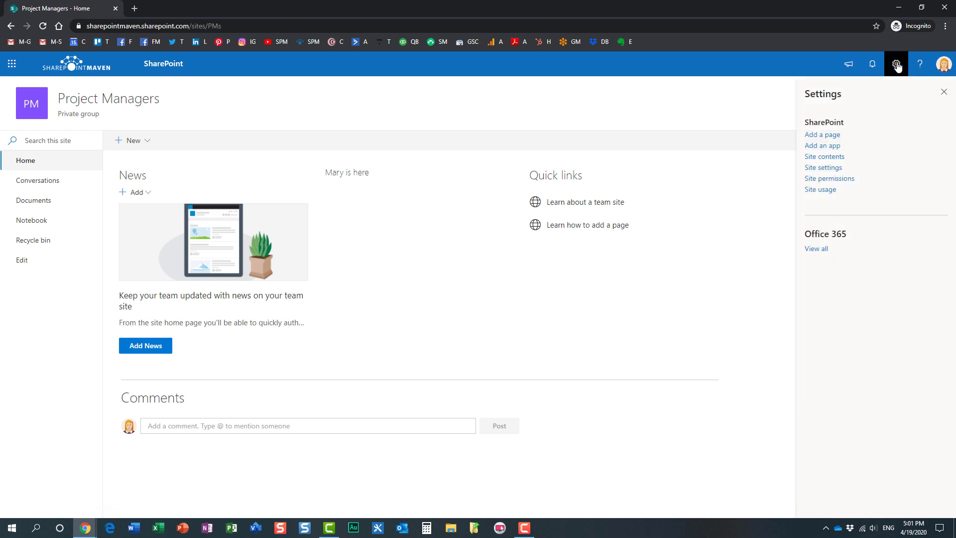
pyautogui.click(836, 137)
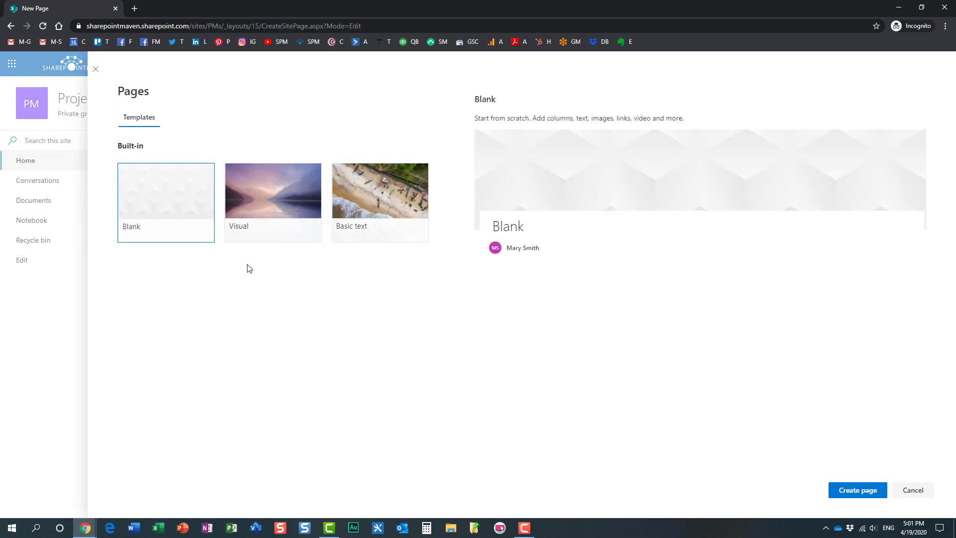
pyautogui.click(863, 495)
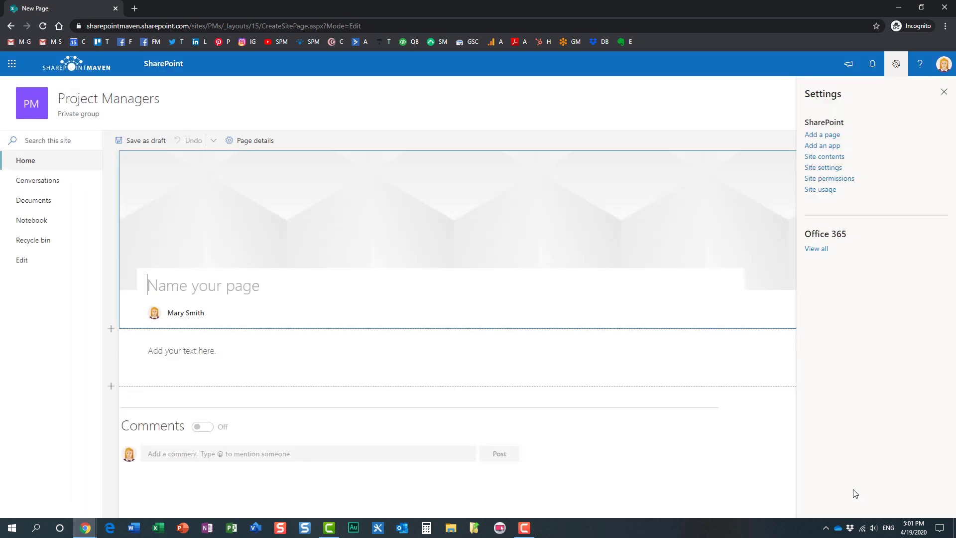
pyautogui.write('Test')
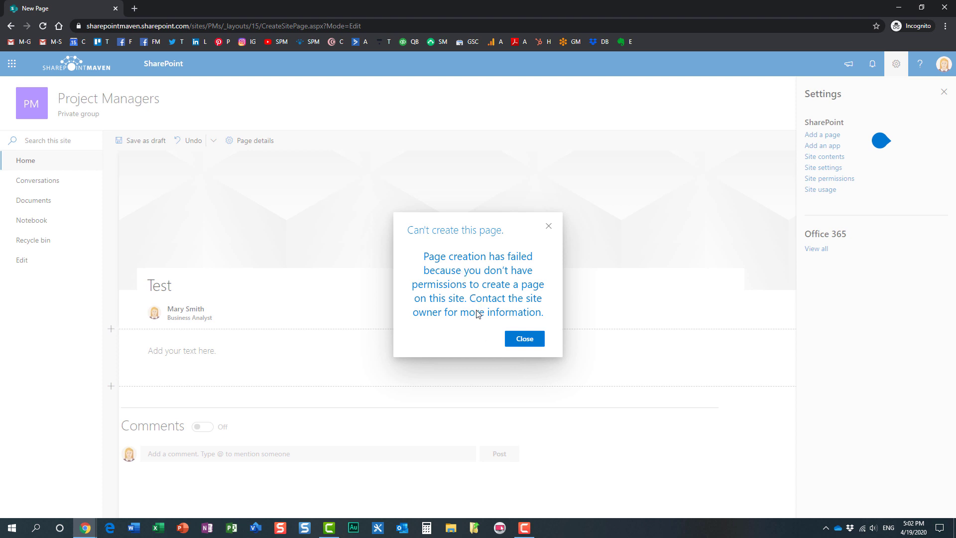
pyautogui.click(525, 339)
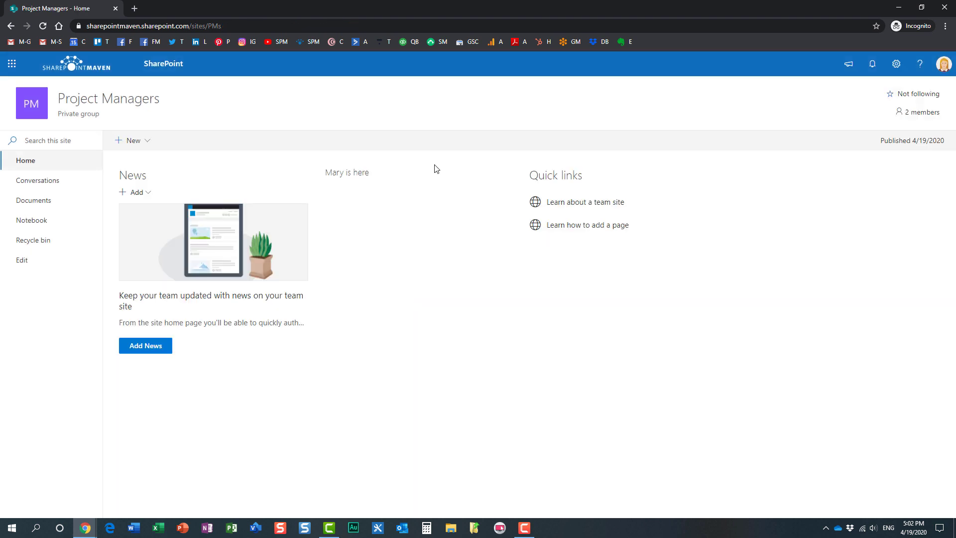
# Attempt a blank news post titled 'Some news' and close the resulting permissions error.
pyautogui.click(148, 193)
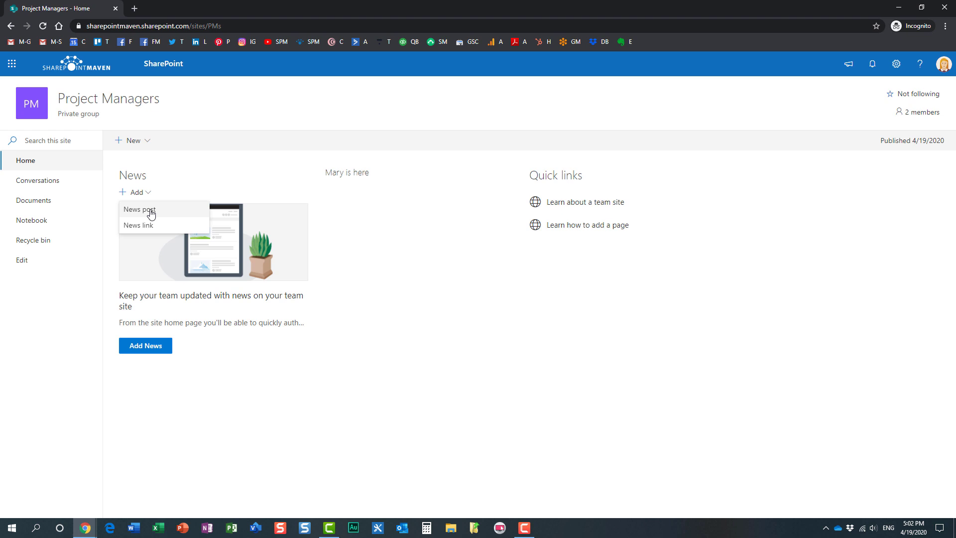
pyautogui.click(151, 213)
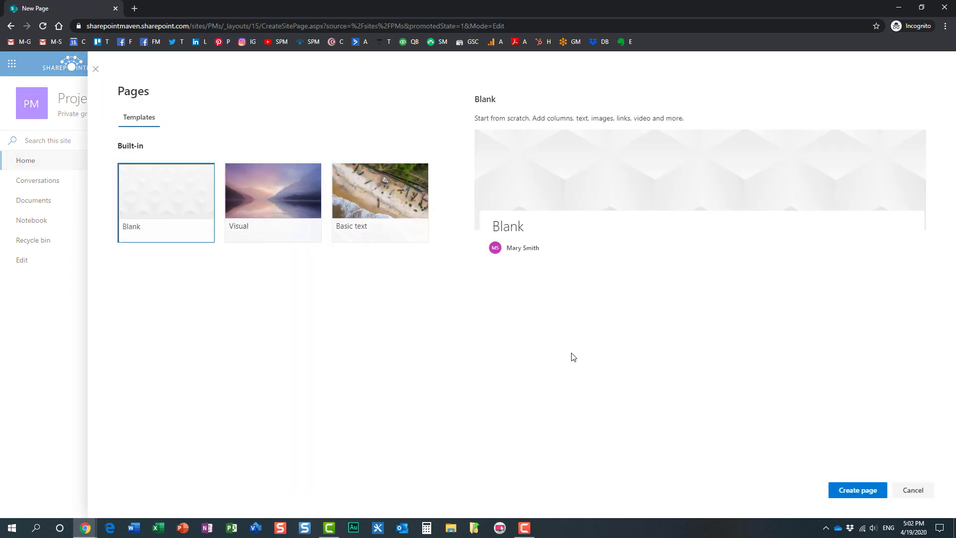
pyautogui.click(856, 492)
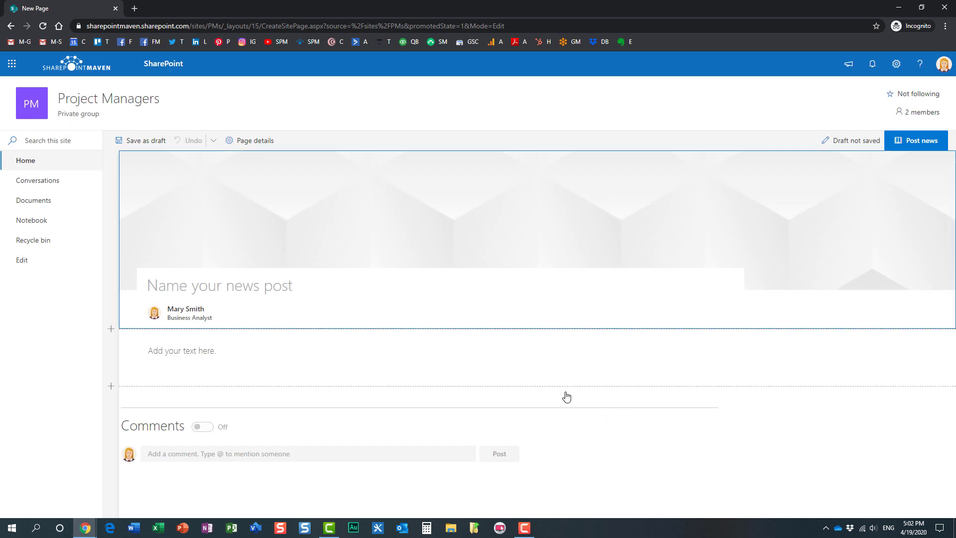
pyautogui.write('Some news')
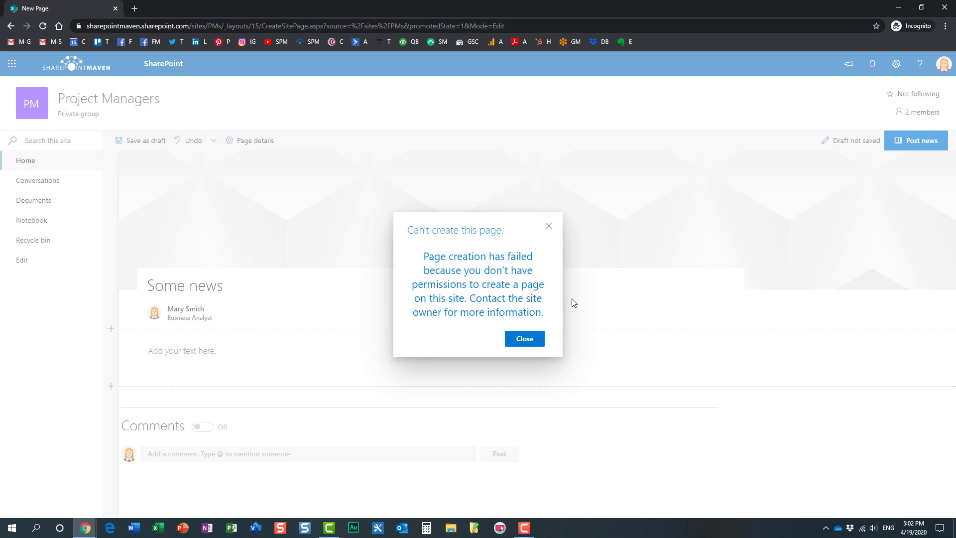
pyautogui.click(533, 342)
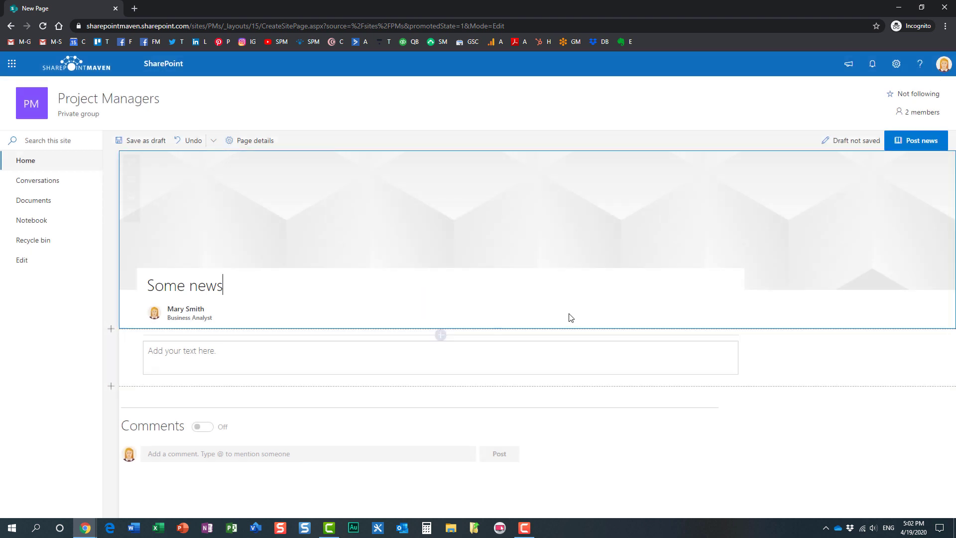
pyautogui.click(31, 164)
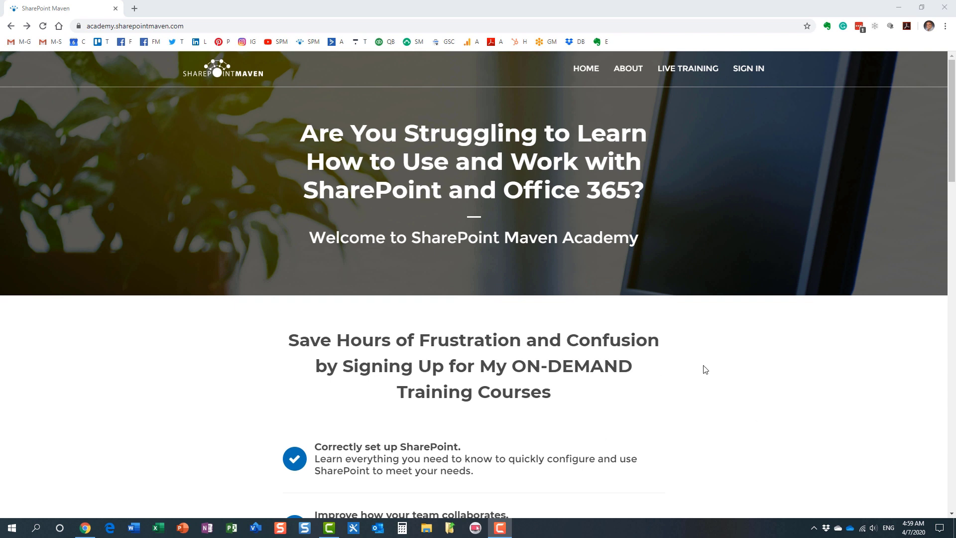
# Look at the end-user courses, then open the academy's For Site Owners course listing.
pyautogui.scroll(-1, 709, 369)
pyautogui.scroll(-7, 709, 370)
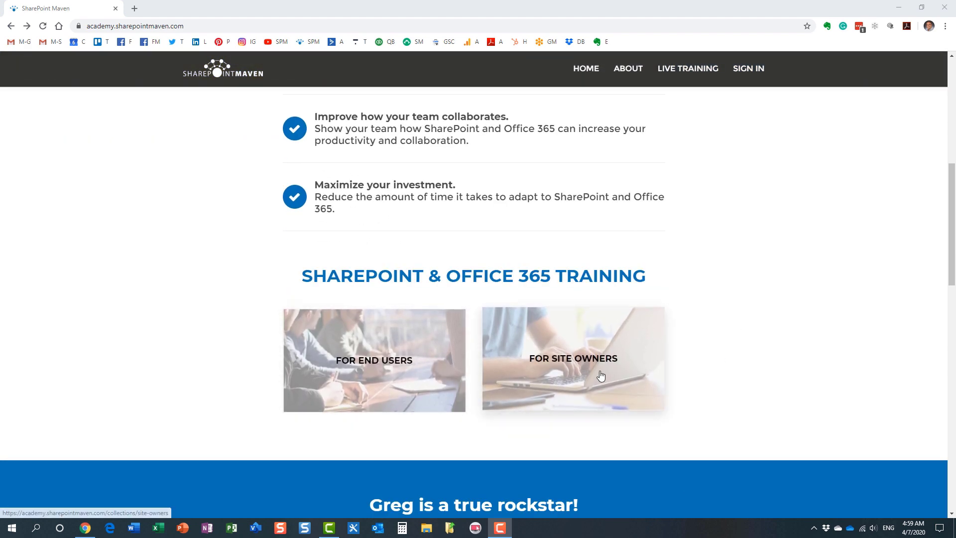
pyautogui.click(386, 357)
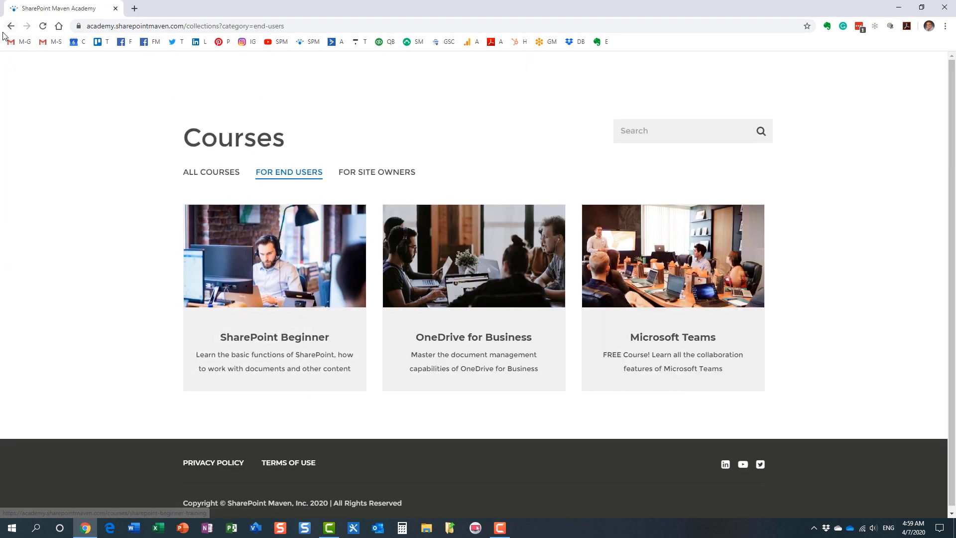
pyautogui.click(10, 28)
pyautogui.click(518, 320)
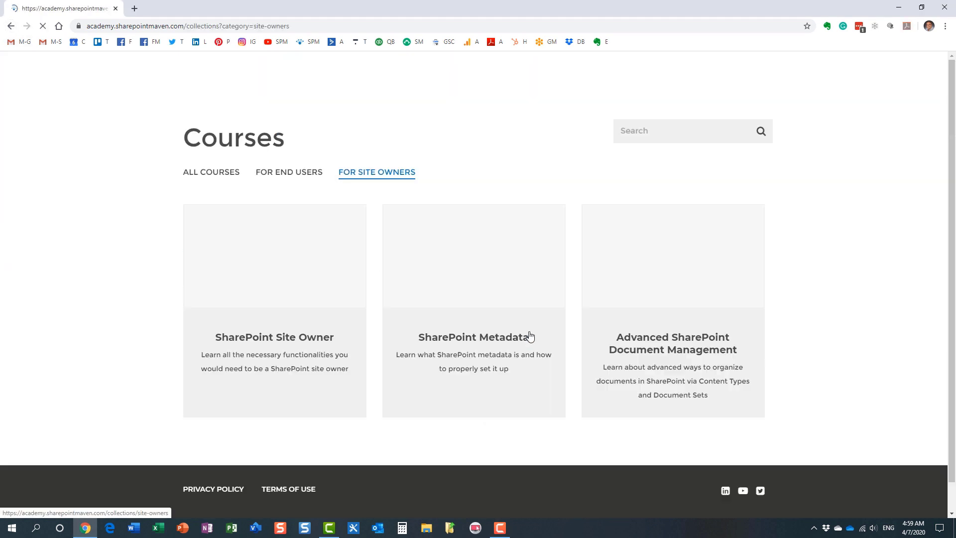